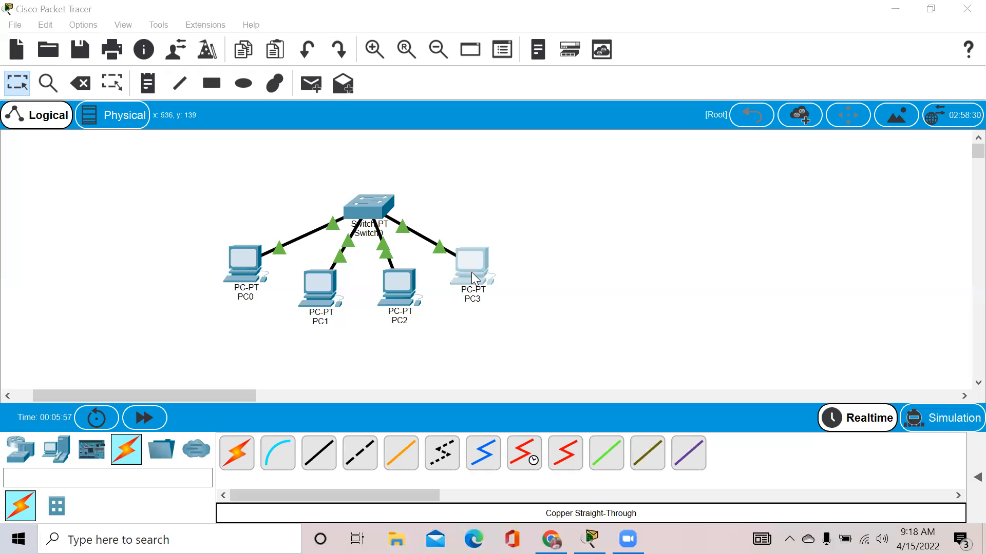
Check the IPv4 addresses of PC0 and PC2 in their IP Configuration.
click(239, 263)
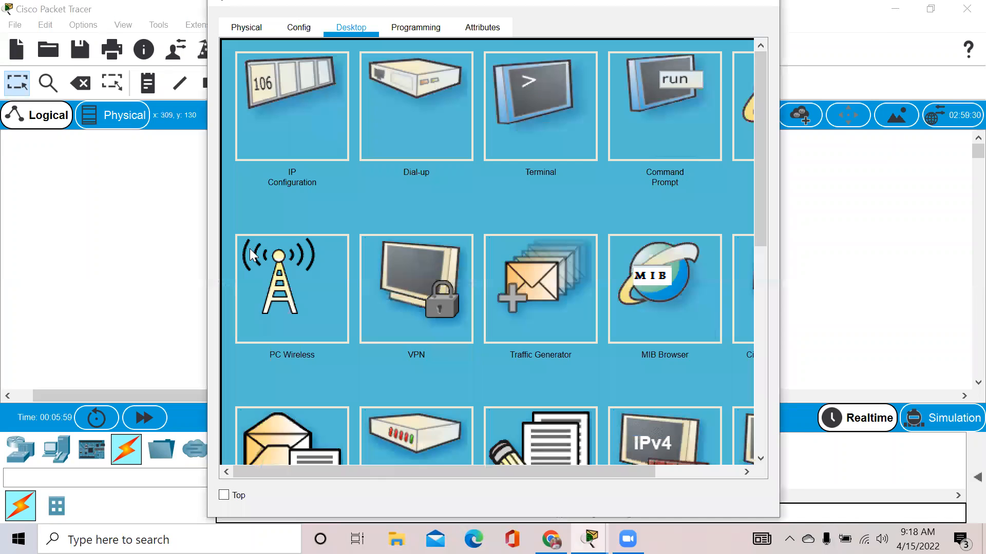
click(326, 63)
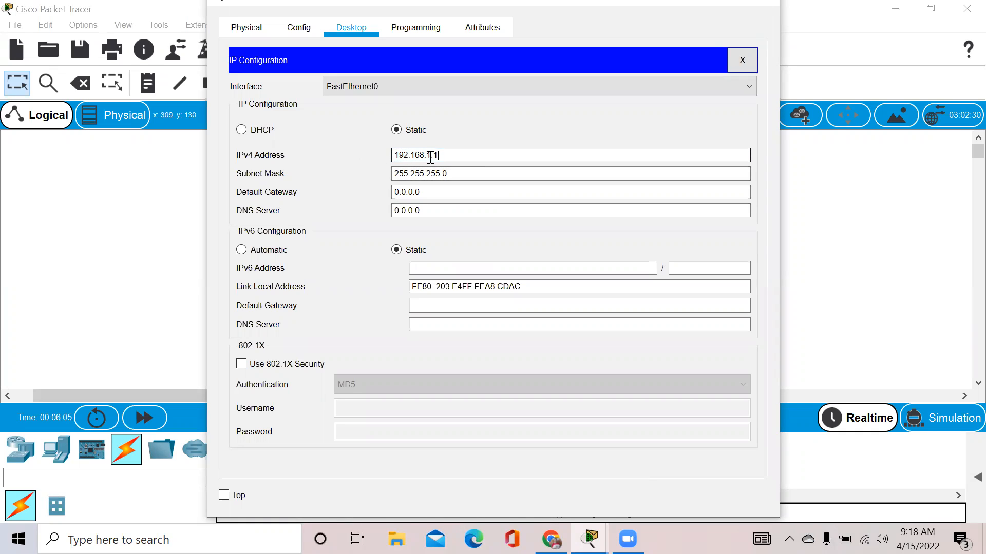
click(488, 154)
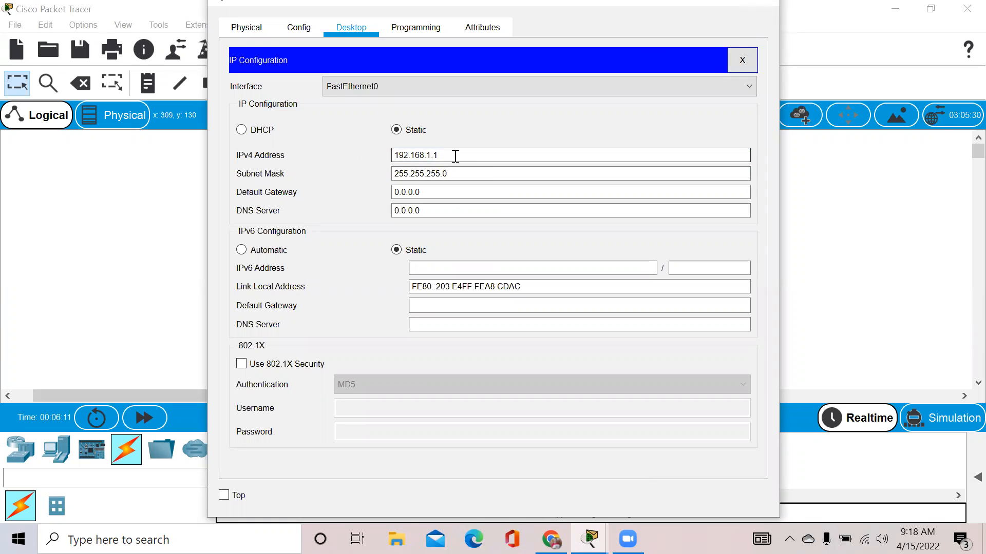
click(762, 4)
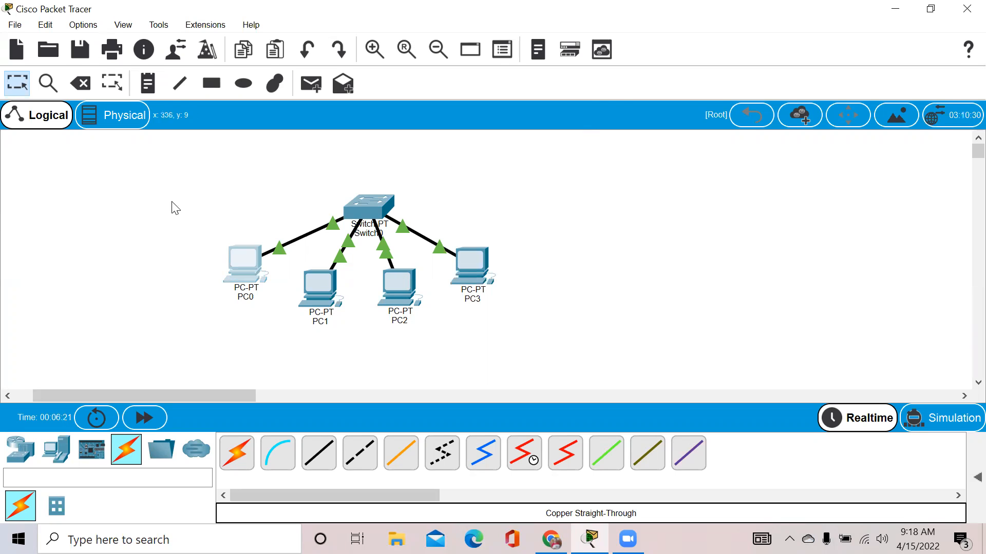
click(395, 283)
click(306, 149)
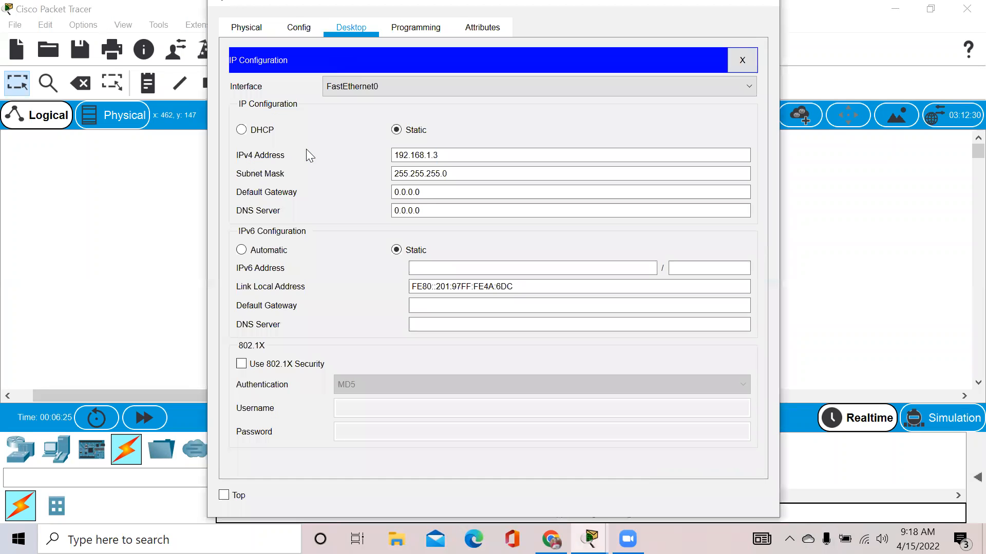
click(762, 5)
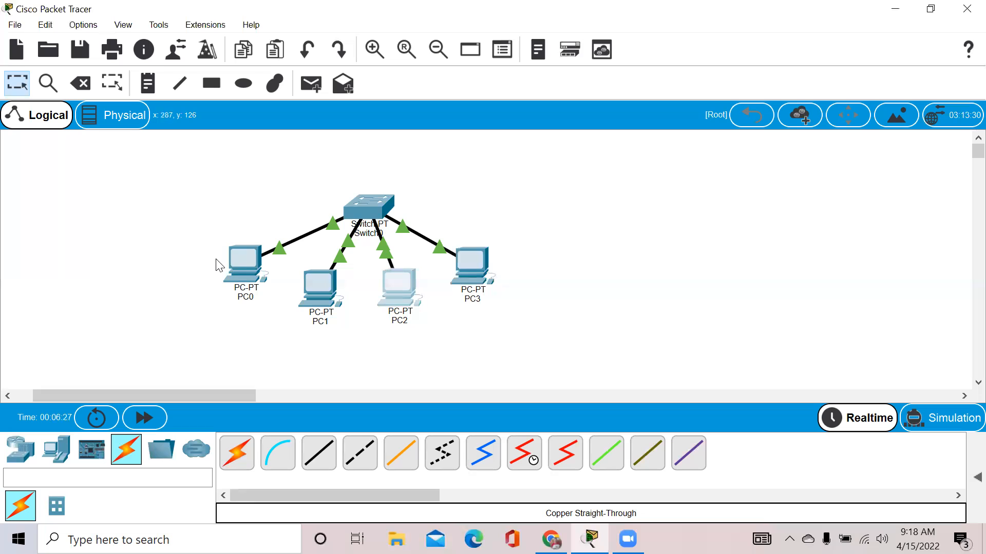
From PC0's Command Prompt, ping 192.168.1.3 and 192.168.1.4, both replying with 0% loss.
click(229, 261)
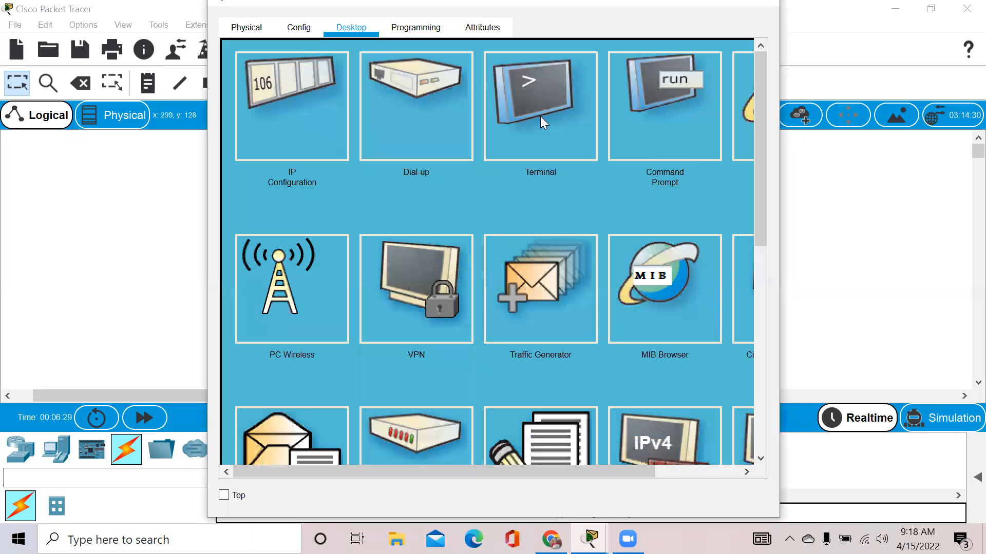
click(695, 82)
text(ping 192.168.)
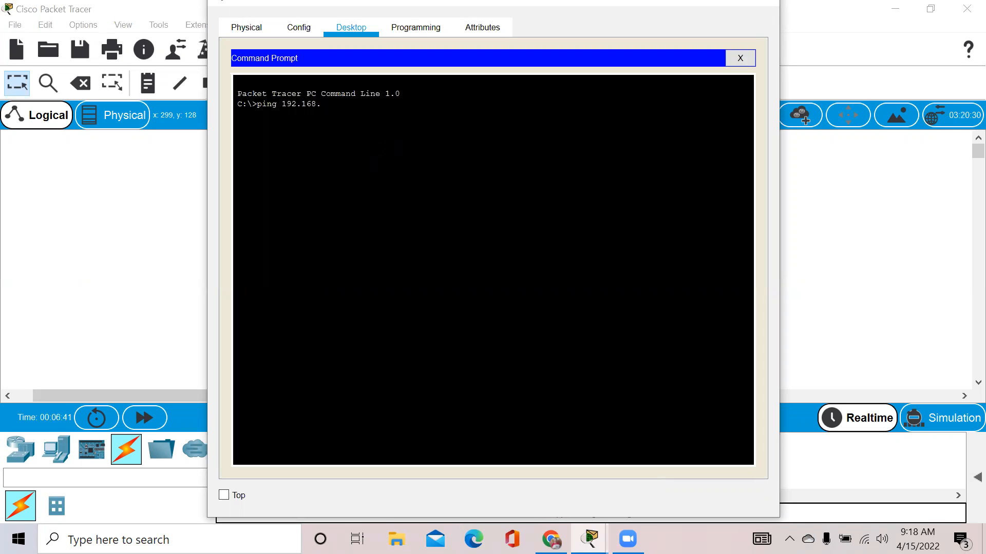
text(1.3)
key(Return)
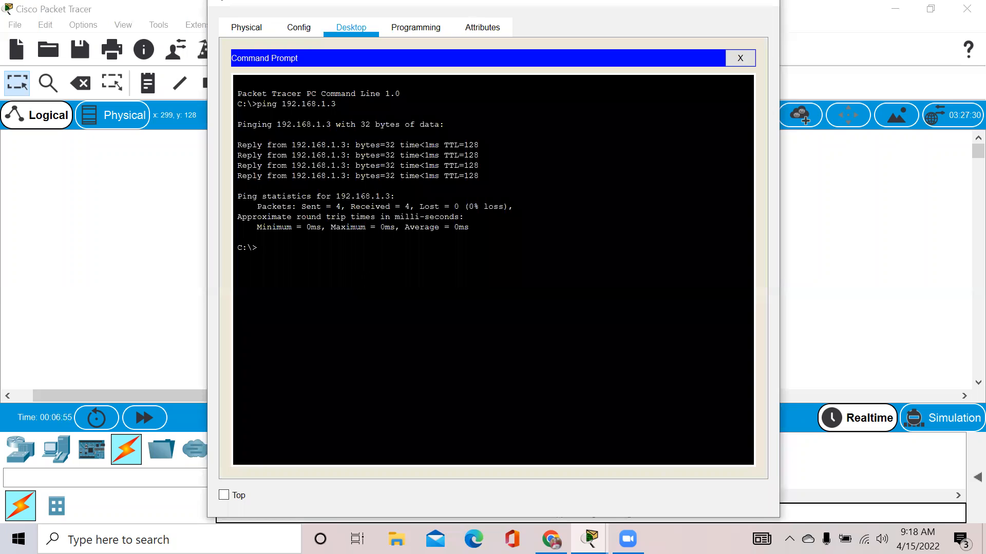
text(ping 192.168.1.4)
key(Return)
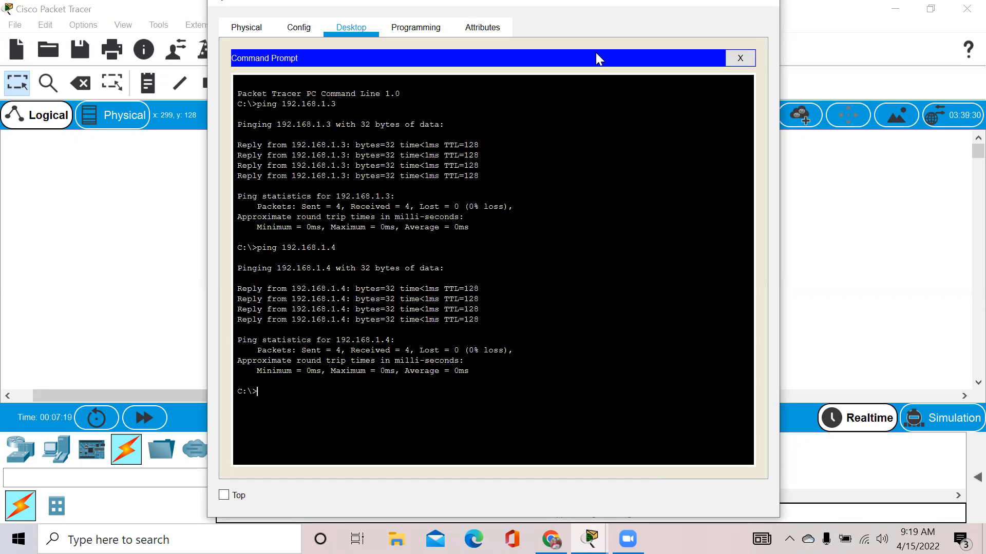
click(755, 1)
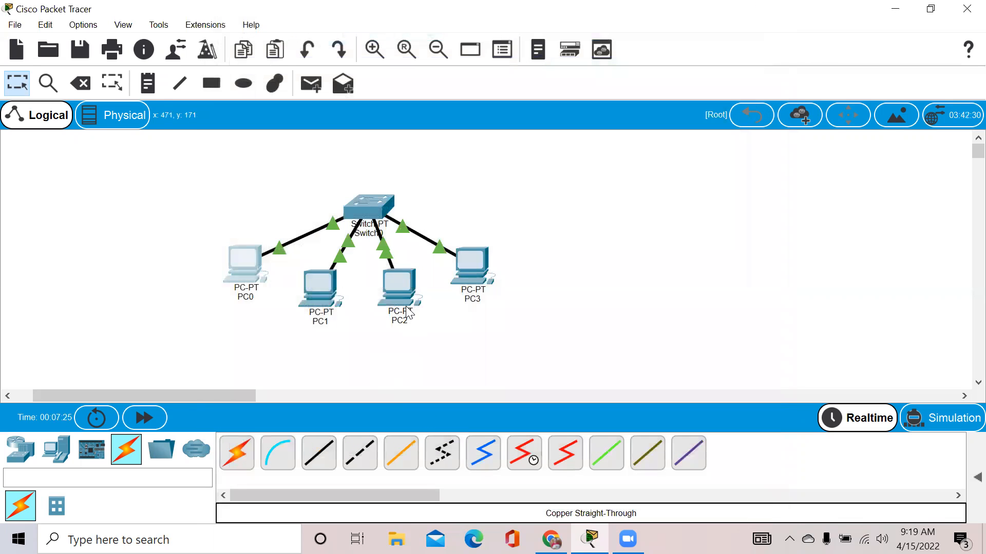
Change PC2's IPv4 address to 192.168.2.1.
mouse_move(409, 312)
click(395, 275)
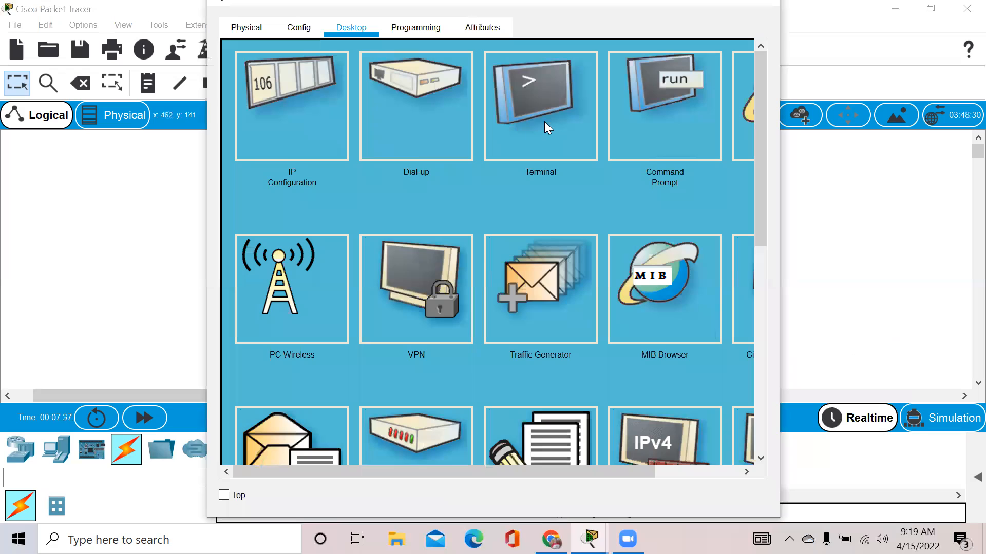
click(320, 113)
click(469, 154)
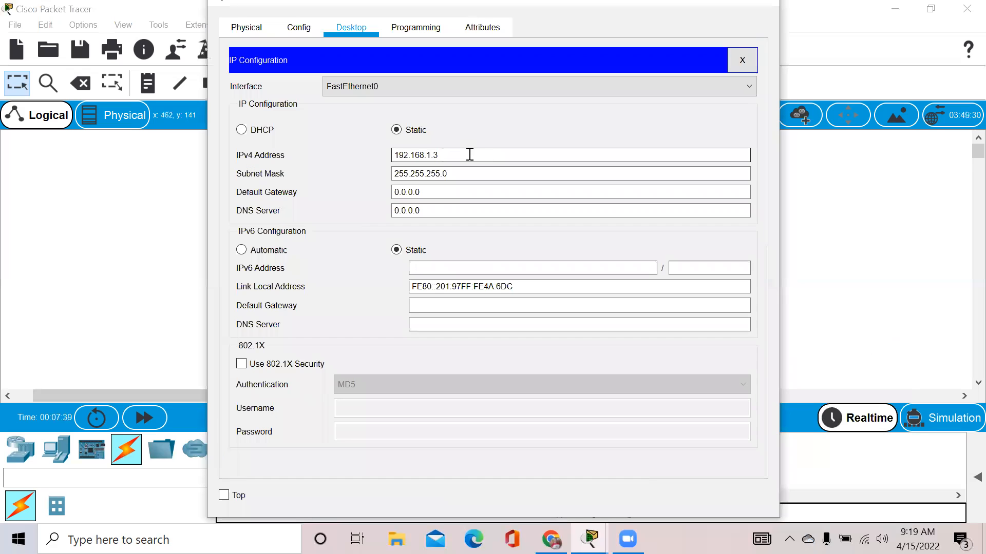
key(BackSpace)
key(BackSpace)
key(BackSpace)
text(2.1)
click(461, 173)
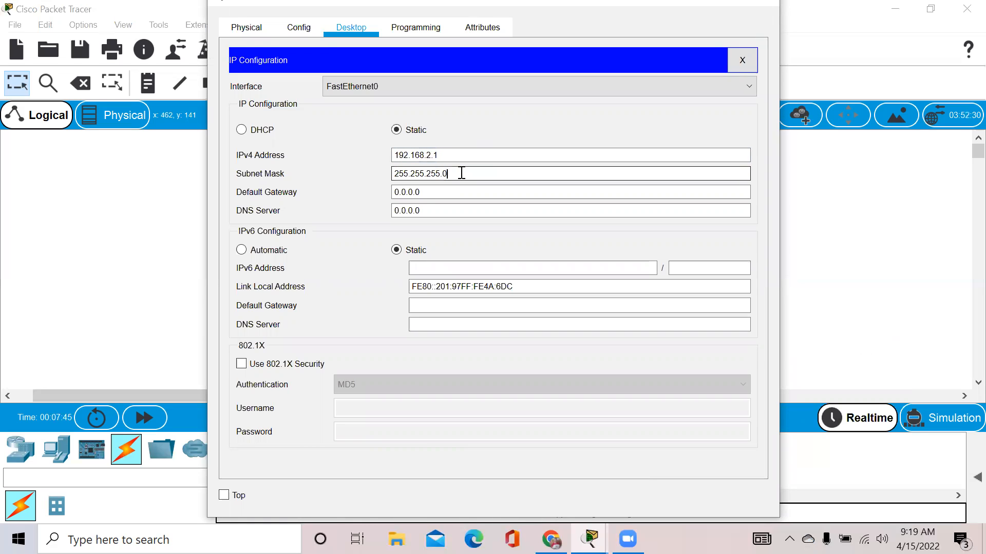
click(773, 6)
Change PC3's IPv4 address to 192.168.2.2.
click(492, 259)
click(298, 111)
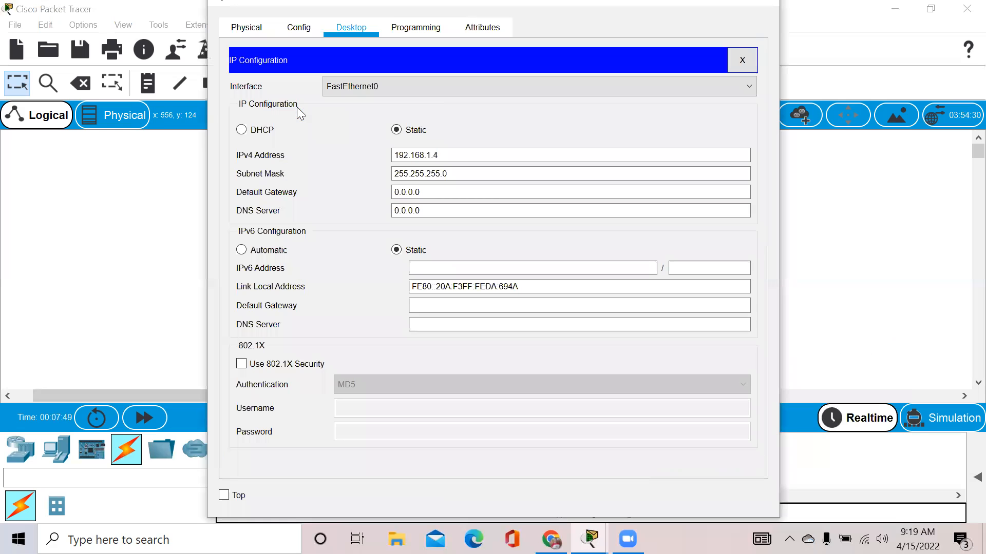
click(462, 154)
key(BackSpace)
key(BackSpace)
key(BackSpace)
key(BackSpace)
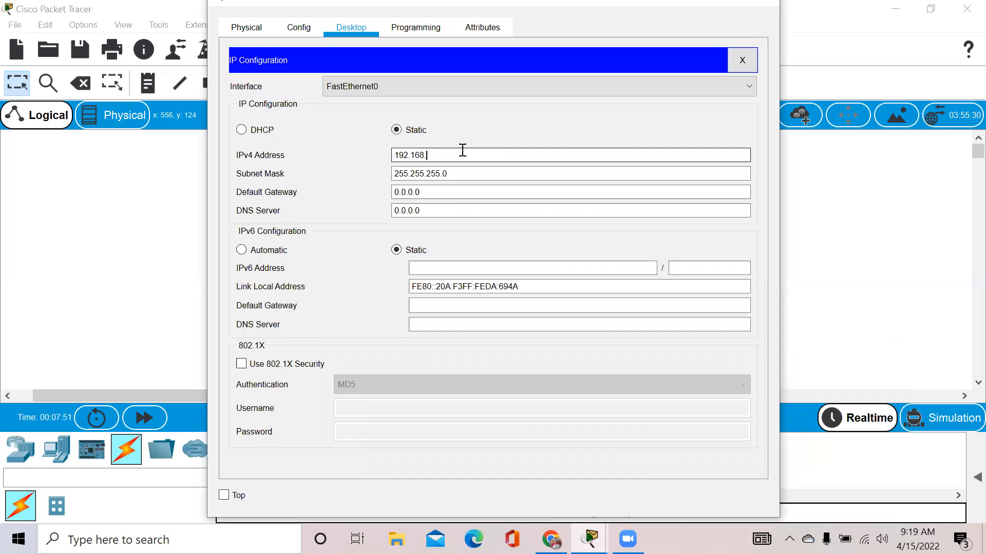
text(.2.2)
click(755, 7)
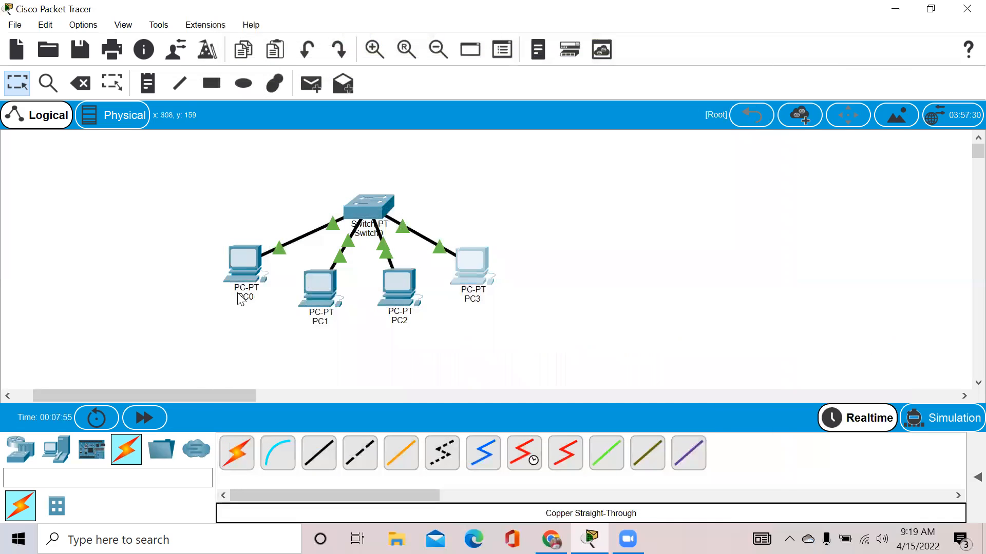
Recheck PC0's IP configuration.
click(238, 272)
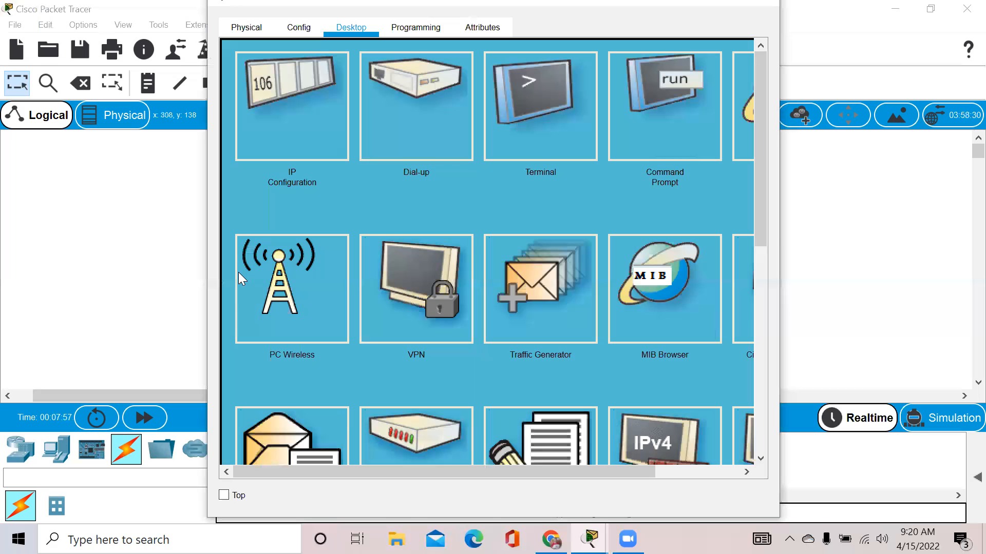
click(268, 133)
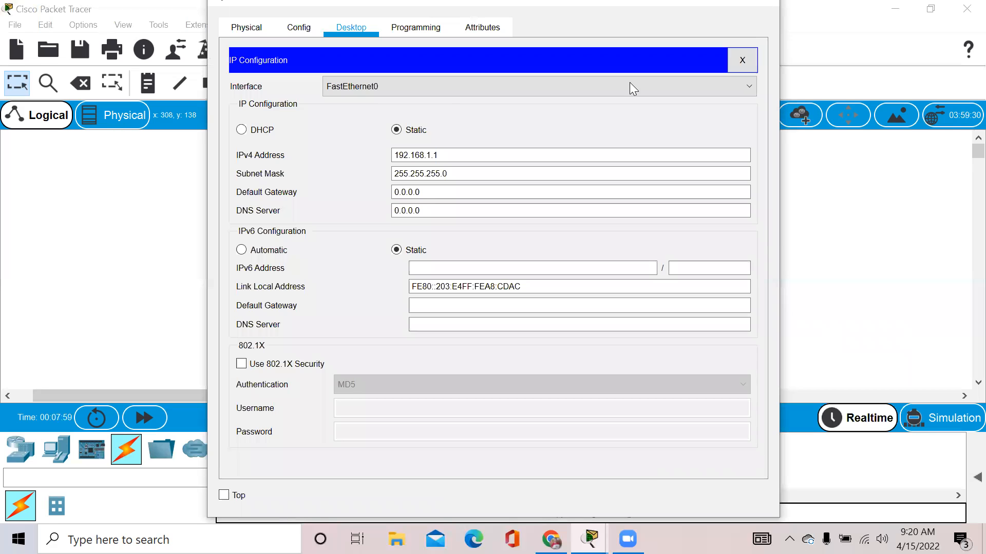
click(766, 2)
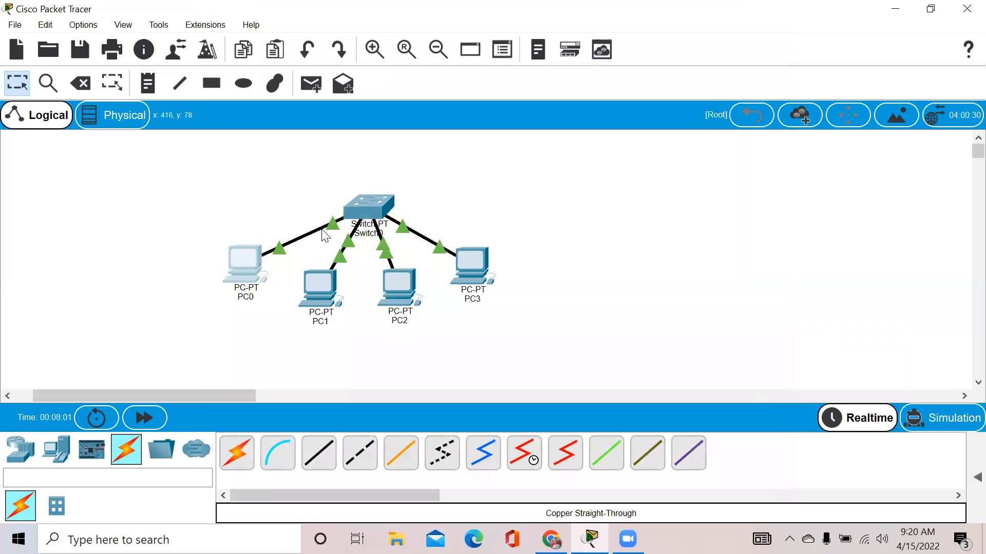
Run ping 192.168.2.1 from PC0's Command Prompt; it times out with 100% loss.
click(245, 269)
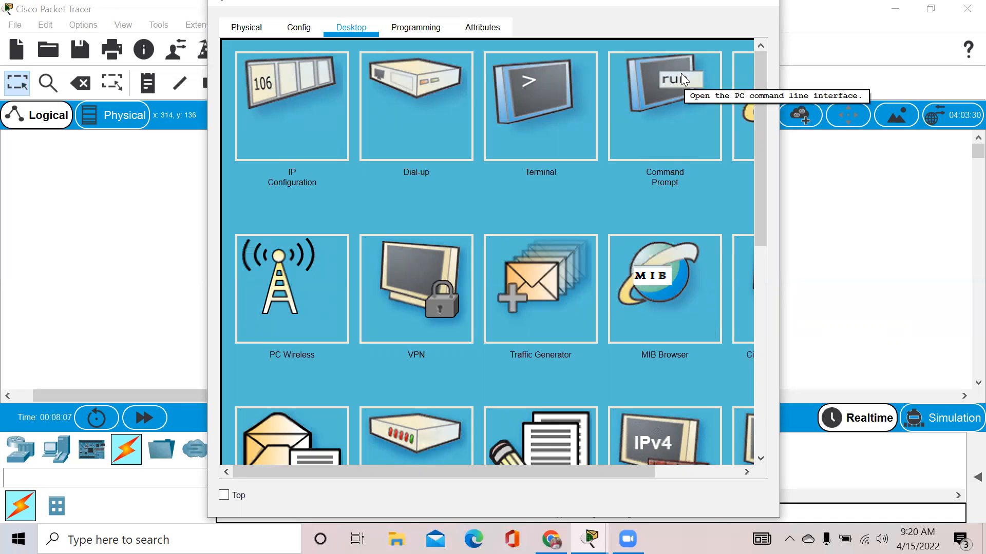
click(683, 79)
text(ping 192.168.2.)
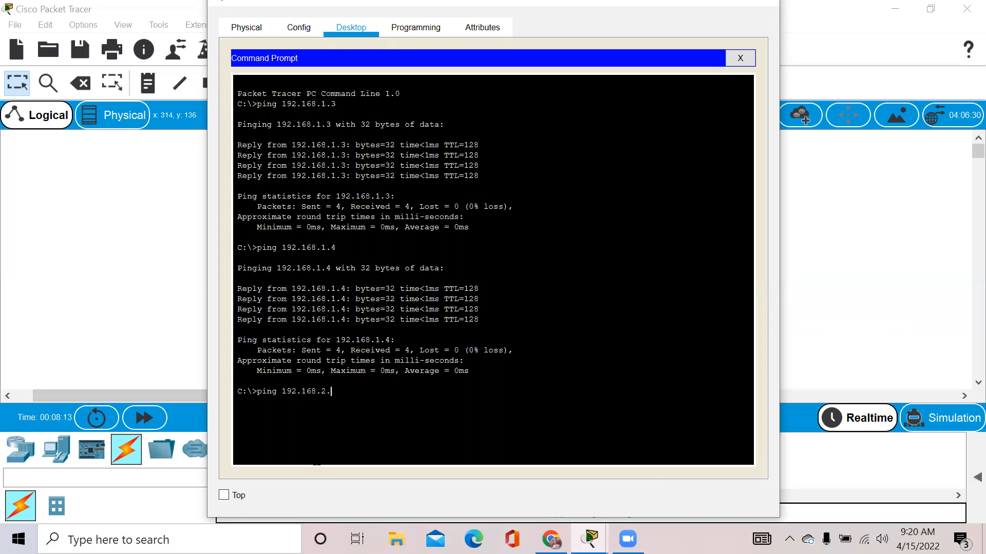
key(BackSpace)
text(.1)
key(Return)
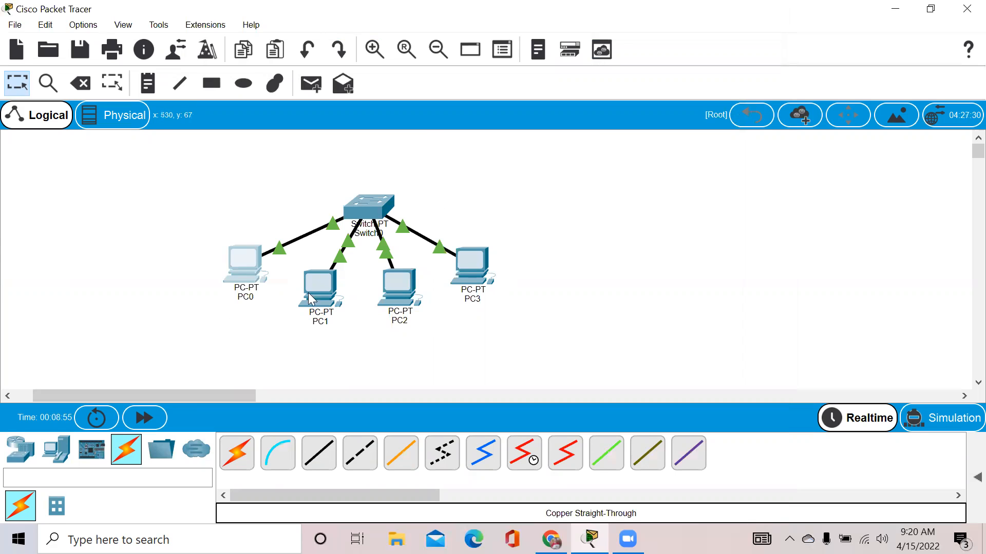
Place a text note reading 'IP : 192.168.1.0' below PC0.
mouse_move(386, 281)
click(148, 91)
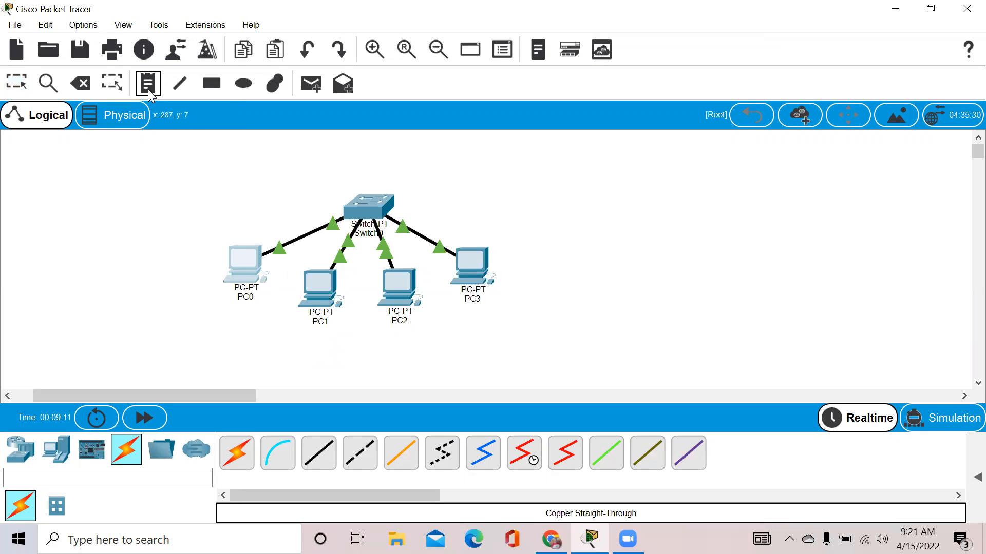
click(241, 338)
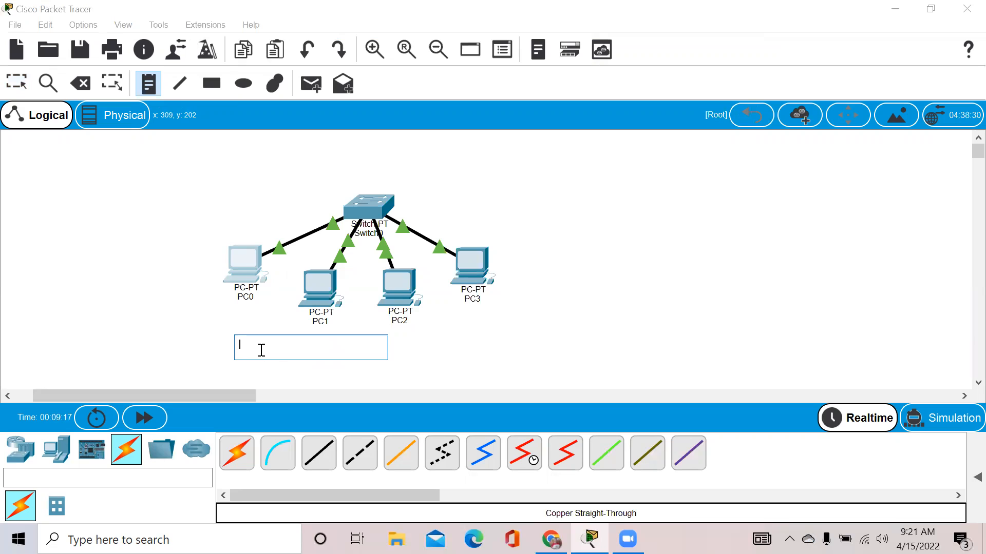
text(IP : 192.168.1.0)
Add a second note 'IP : 192.168.2.0' and drag both notes beneath their PC groups.
click(402, 349)
text(IP : 19)
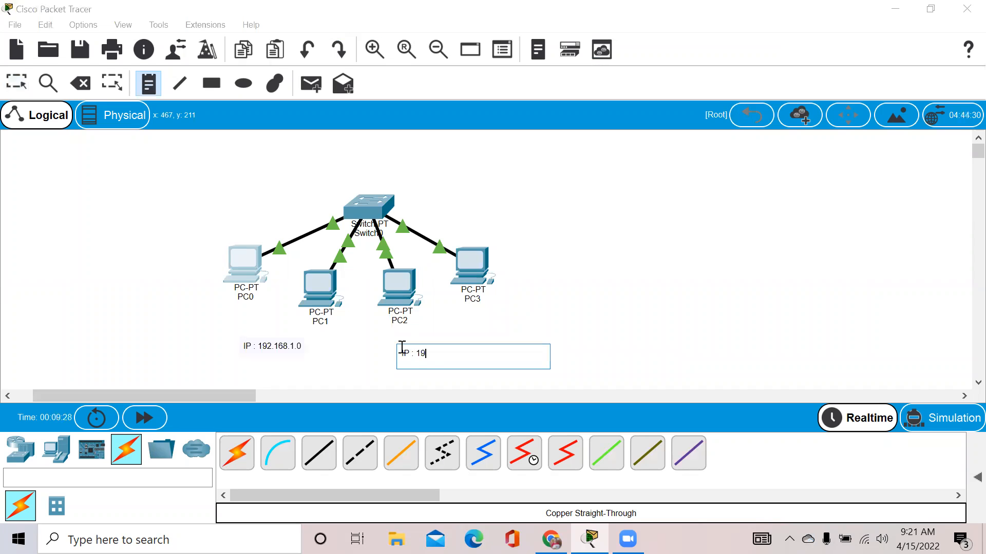
text(2.168.2.0)
click(450, 354)
key(shift+Home)
click(16, 82)
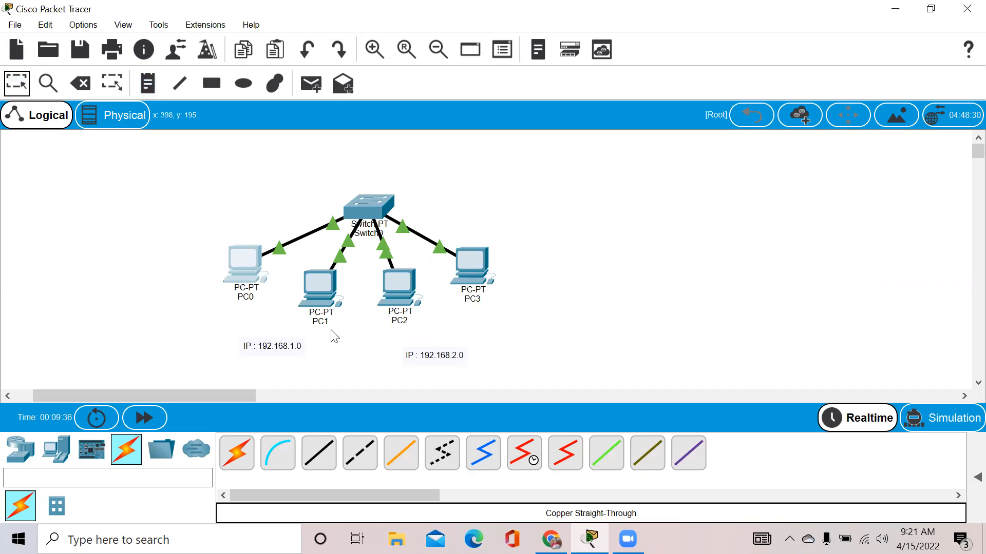
drag(279, 355, 261, 346)
mouse_move(429, 362)
mouse_down()
mouse_move(436, 335)
mouse_move(436, 346)
mouse_up()
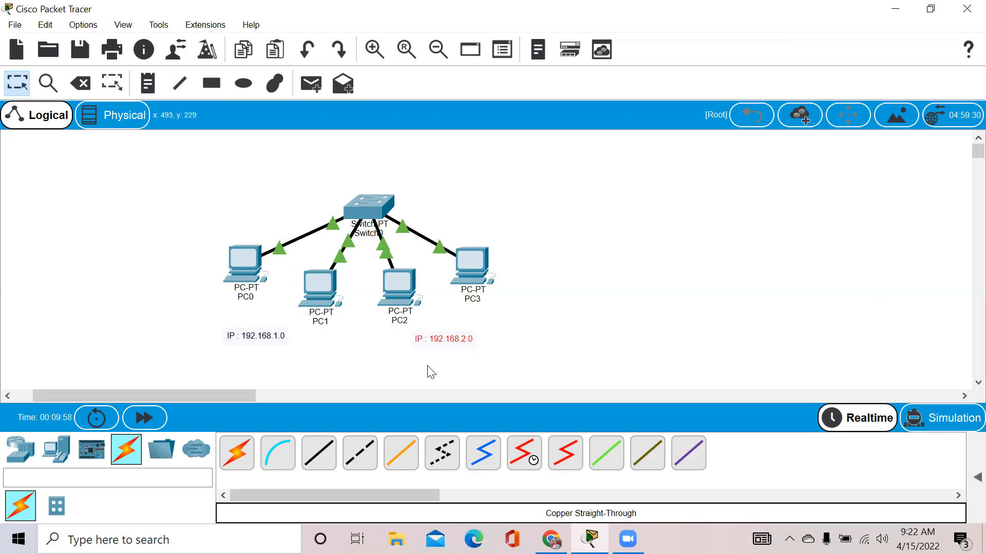
Place a PT-Router (Router0) above the switch.
click(43, 450)
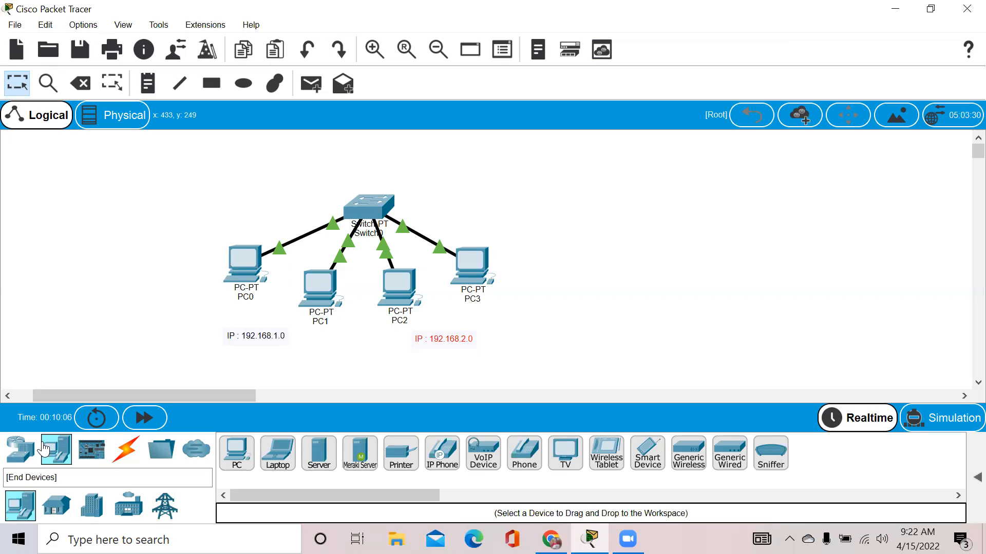
click(20, 449)
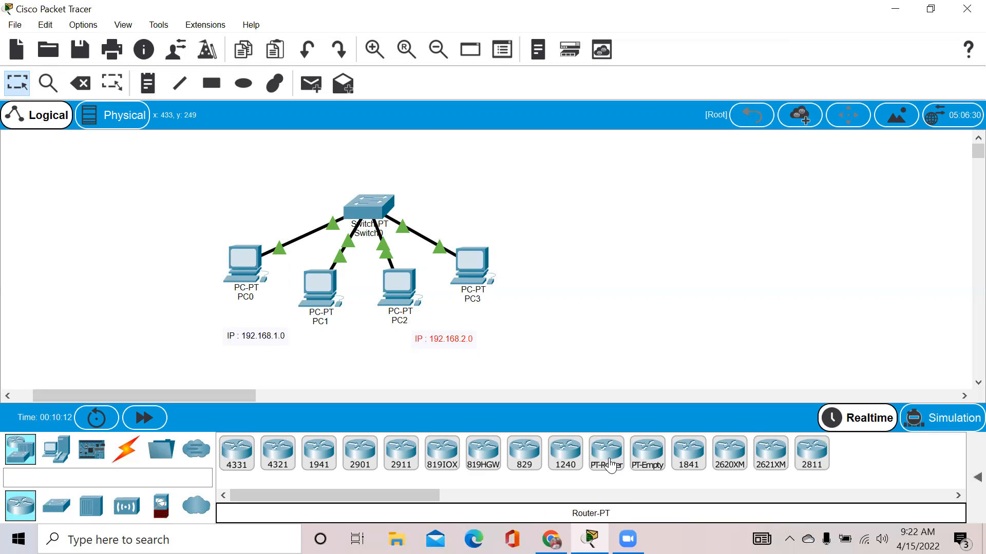
drag(611, 466, 372, 164)
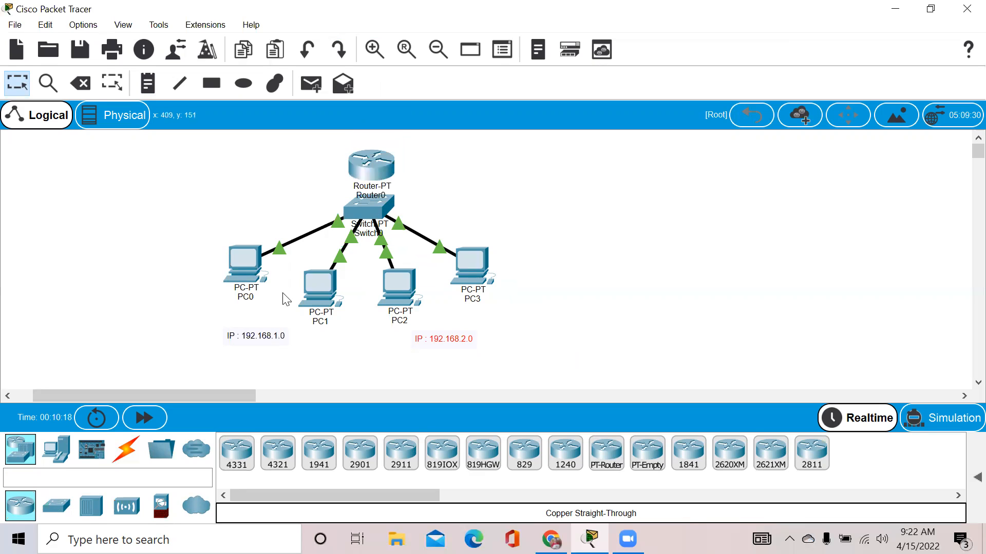
Rearrange the PCs, Switch0, Router0 and both IP notes into a tidier layout.
drag(239, 273, 240, 300)
drag(264, 343, 259, 361)
drag(321, 282, 316, 301)
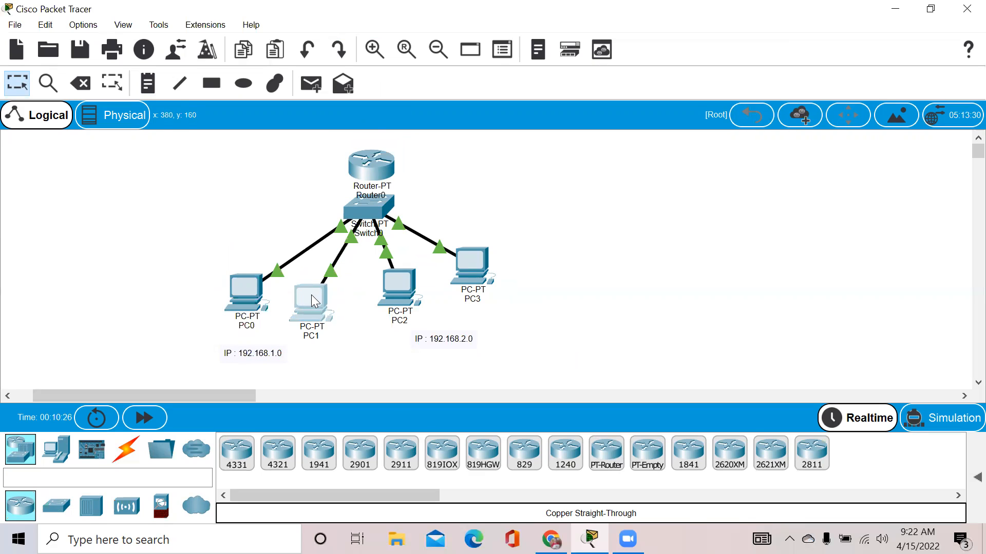
drag(393, 285, 389, 296)
drag(481, 264, 459, 276)
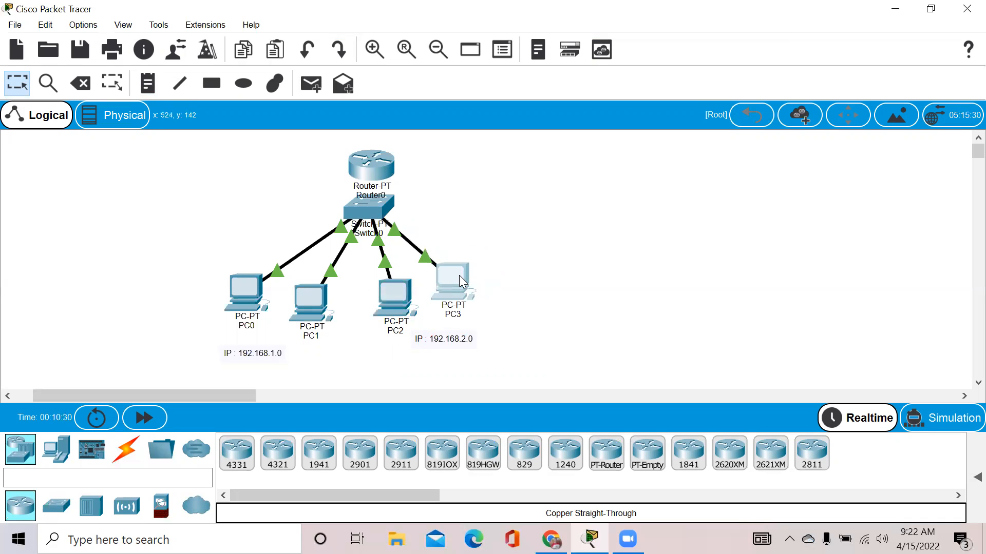
drag(370, 208, 354, 237)
drag(375, 162, 357, 149)
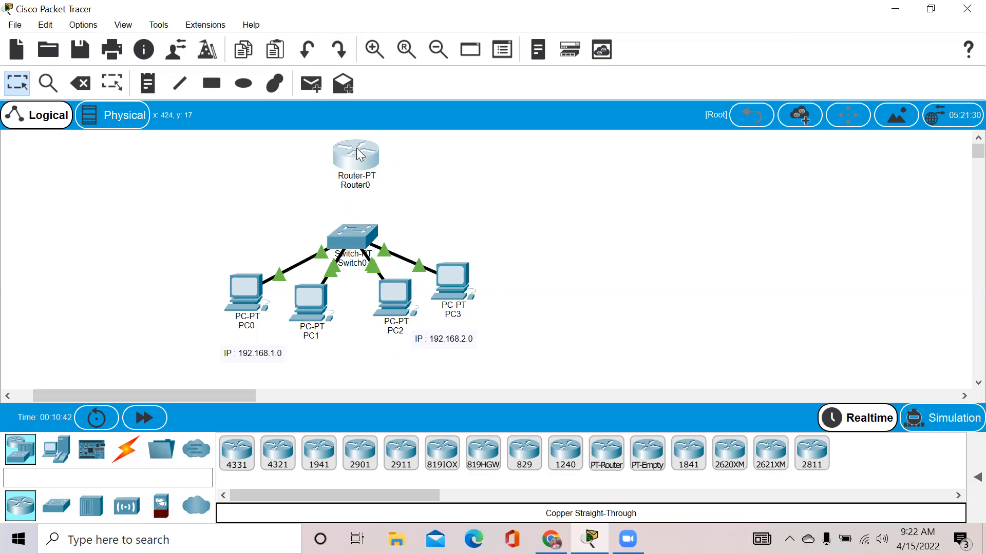
drag(360, 154, 360, 154)
drag(465, 340, 464, 356)
drag(339, 229, 318, 226)
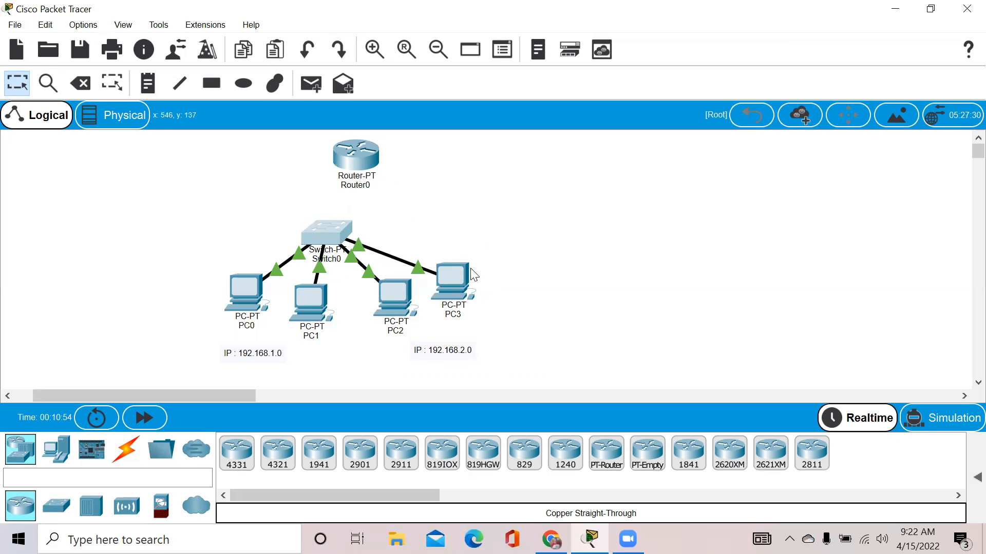
Delete the Switch0 cables to PC2 and PC3, then shift Switch0 left above PC0 and PC1.
click(93, 84)
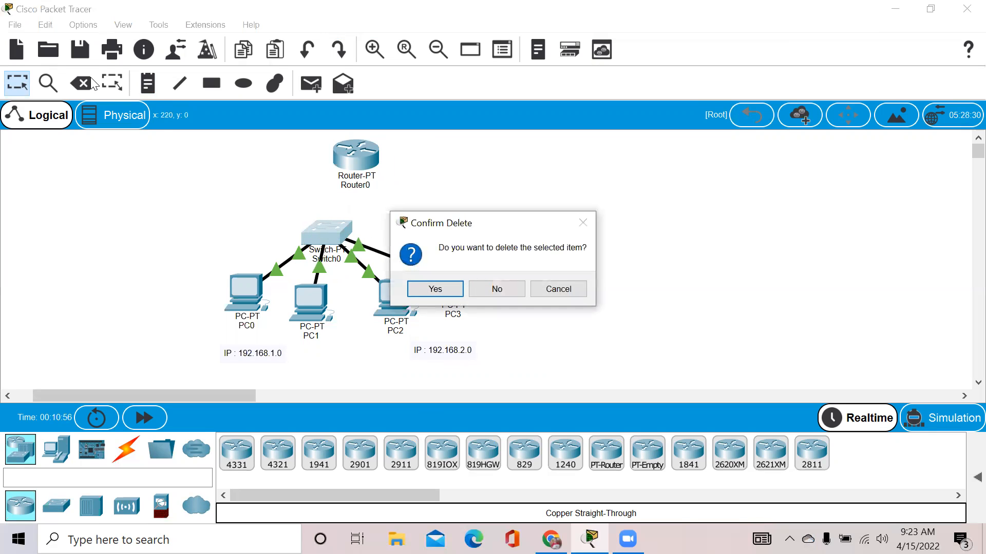
click(497, 289)
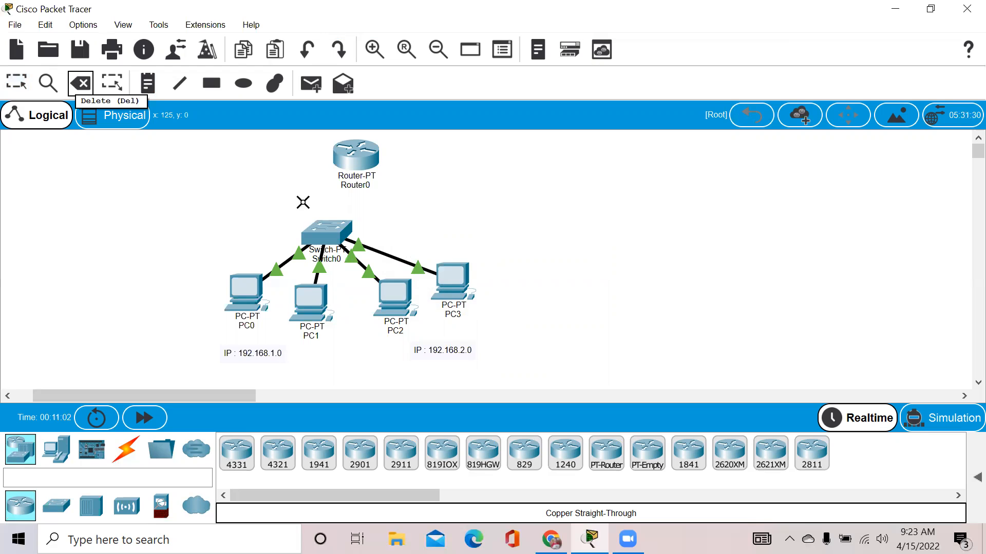
click(361, 266)
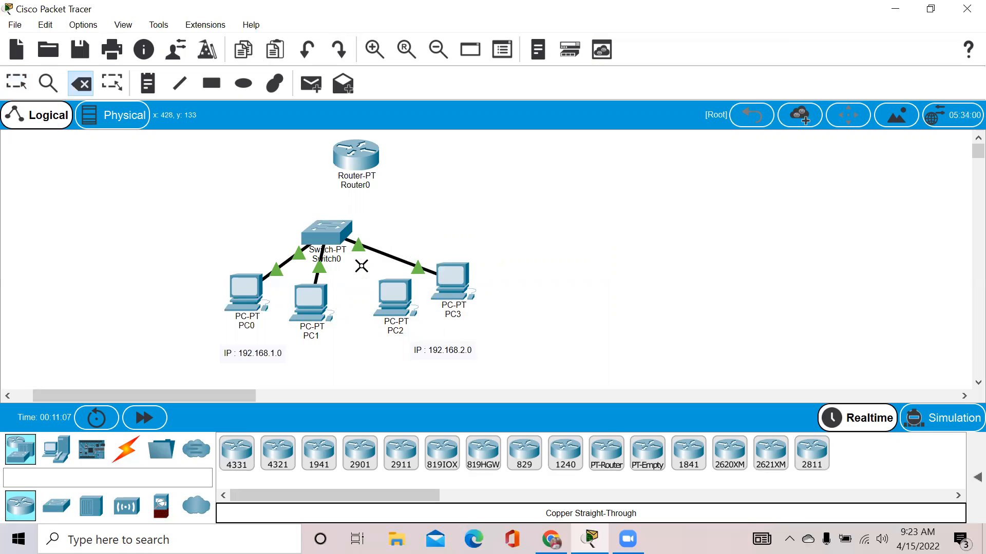
click(392, 257)
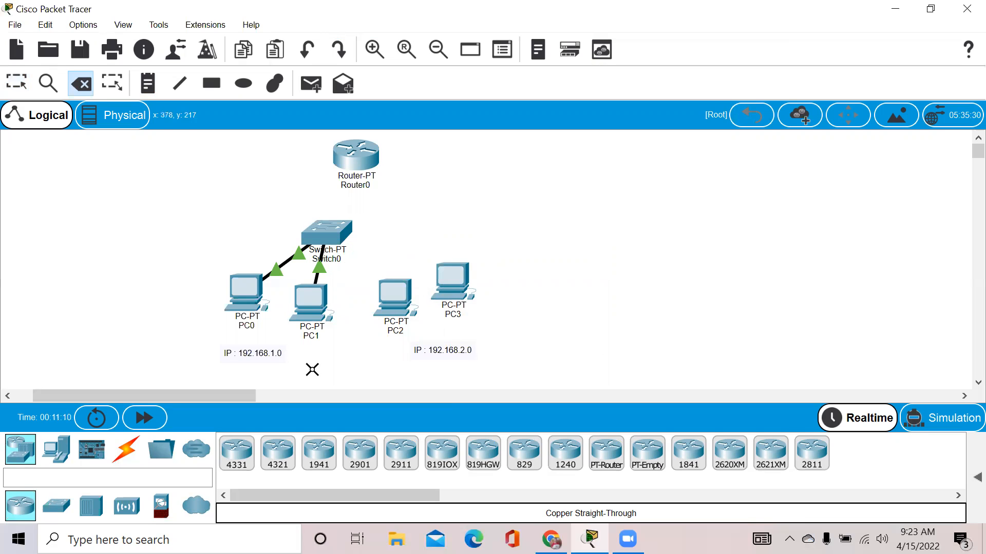
click(17, 85)
drag(331, 230, 293, 227)
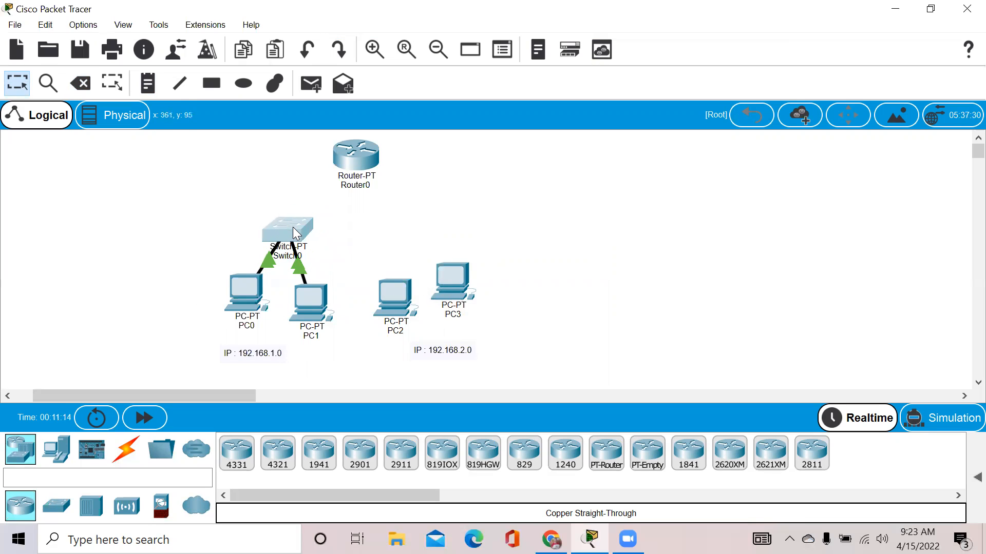
drag(449, 276, 457, 290)
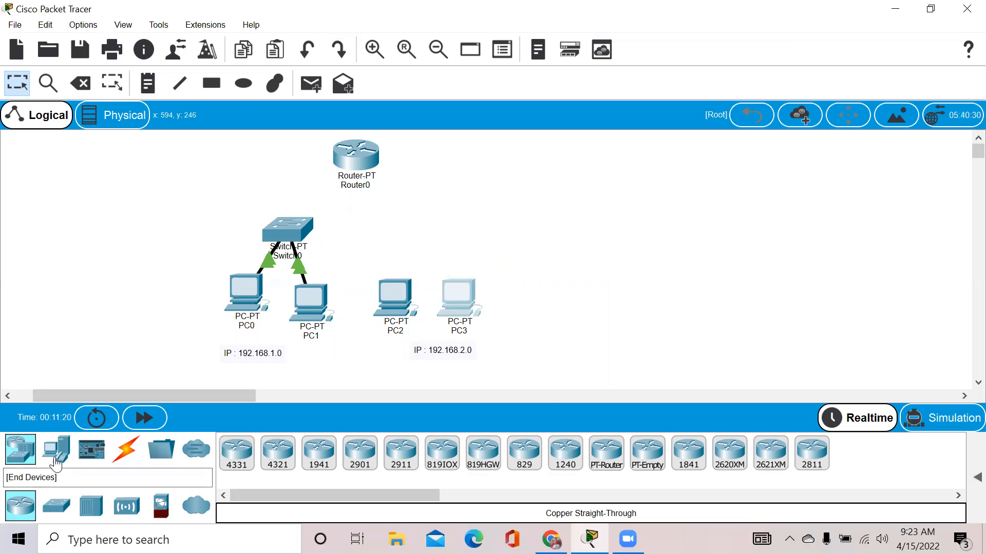
Place a new PT-Switch (Switch1) above PC2 and PC3.
click(57, 463)
click(21, 450)
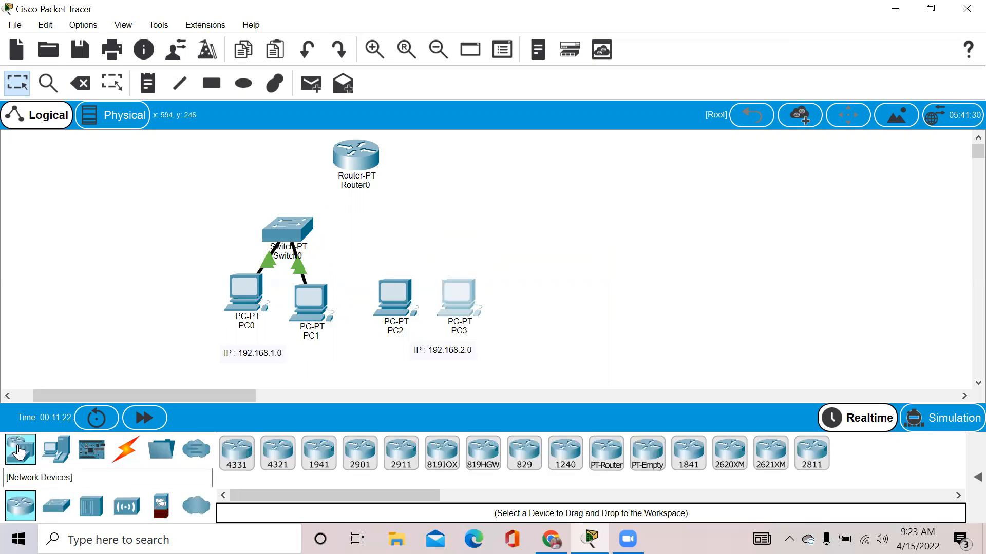
click(56, 511)
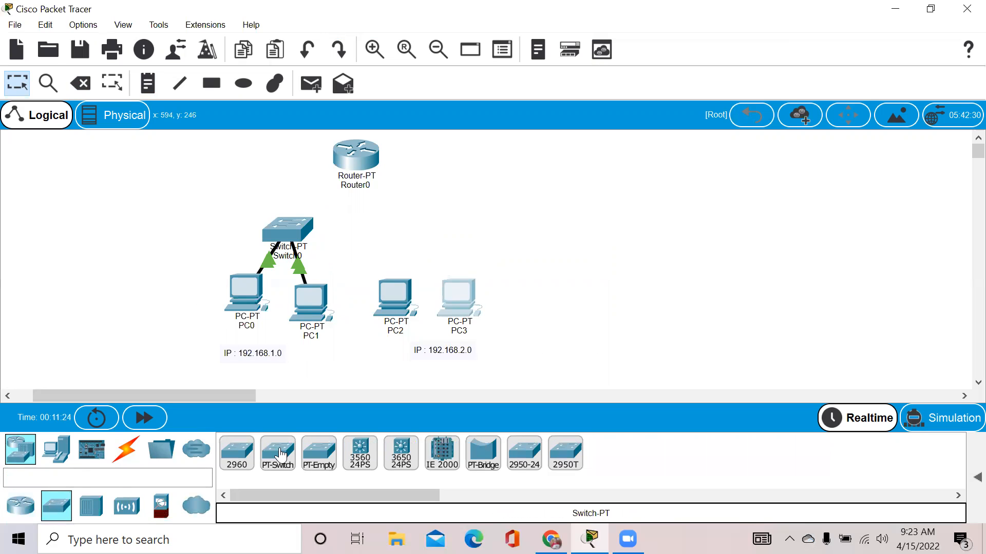
drag(283, 455, 429, 230)
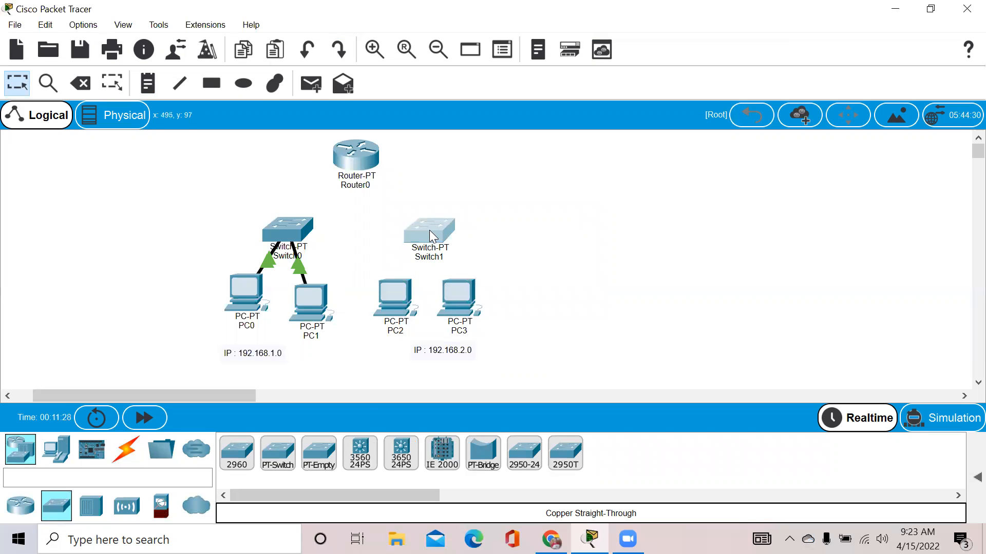
Cable PC2 Fa0 to Switch1 Fa2/1 and PC3 Fa0 to Fa3/1 with copper straight-through.
click(118, 455)
click(329, 453)
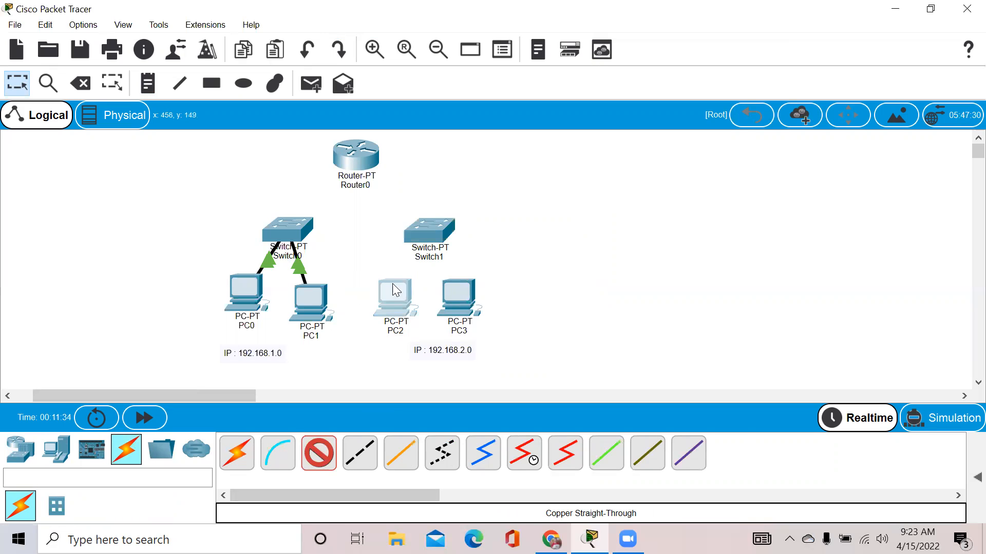
click(396, 290)
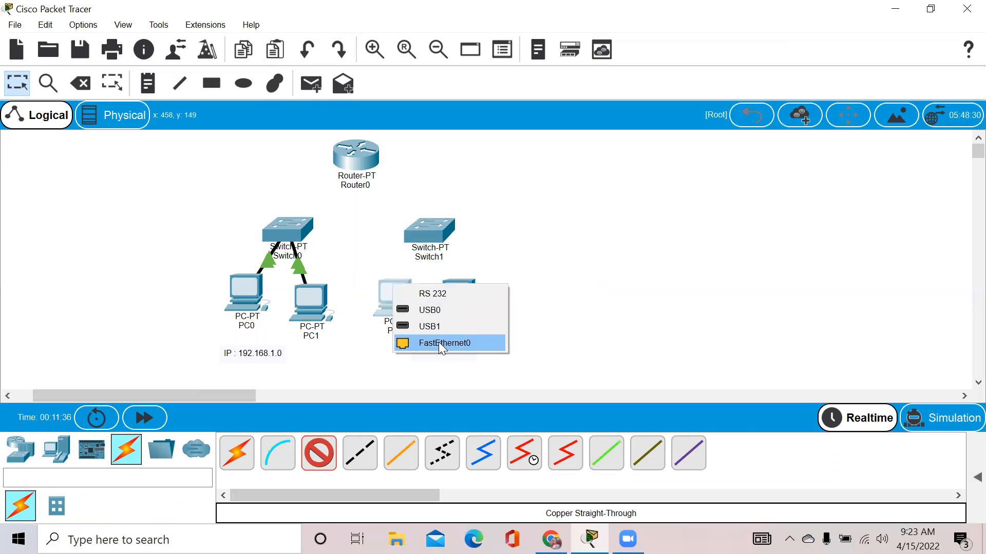
click(438, 342)
click(433, 235)
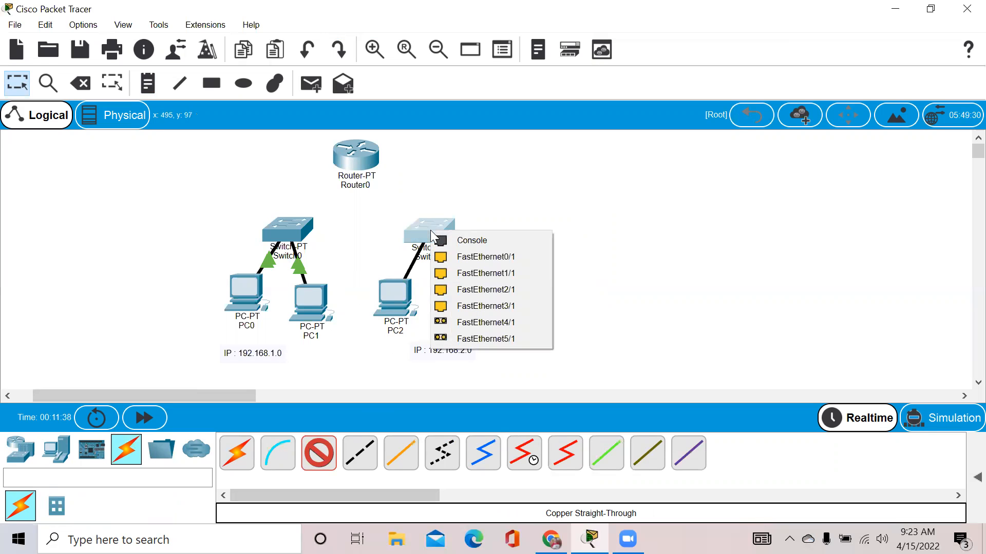
click(474, 290)
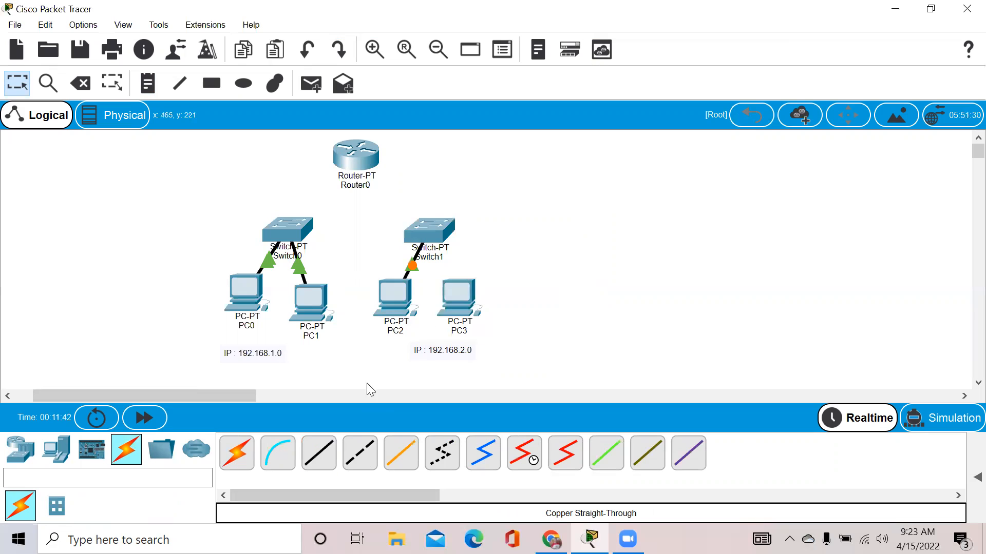
click(454, 295)
click(479, 354)
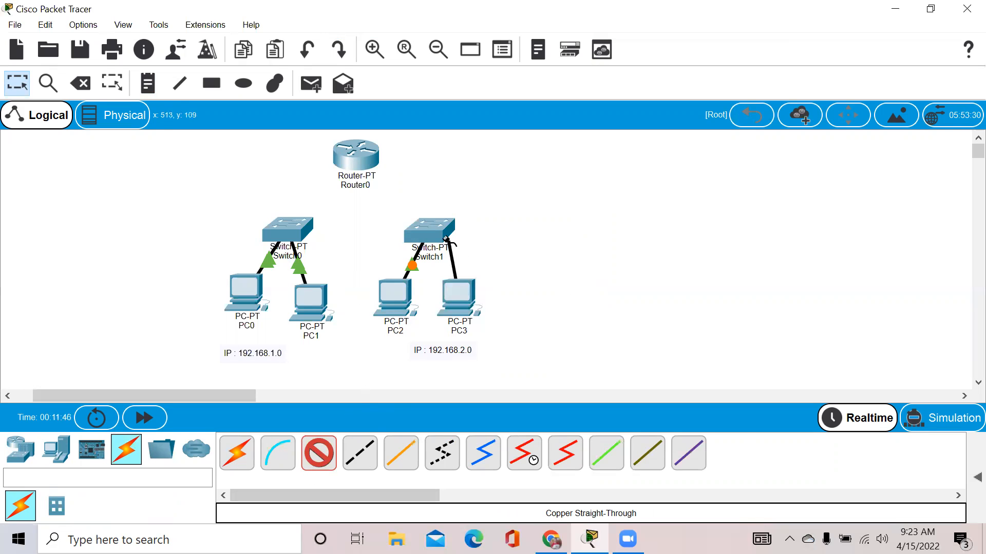
click(433, 226)
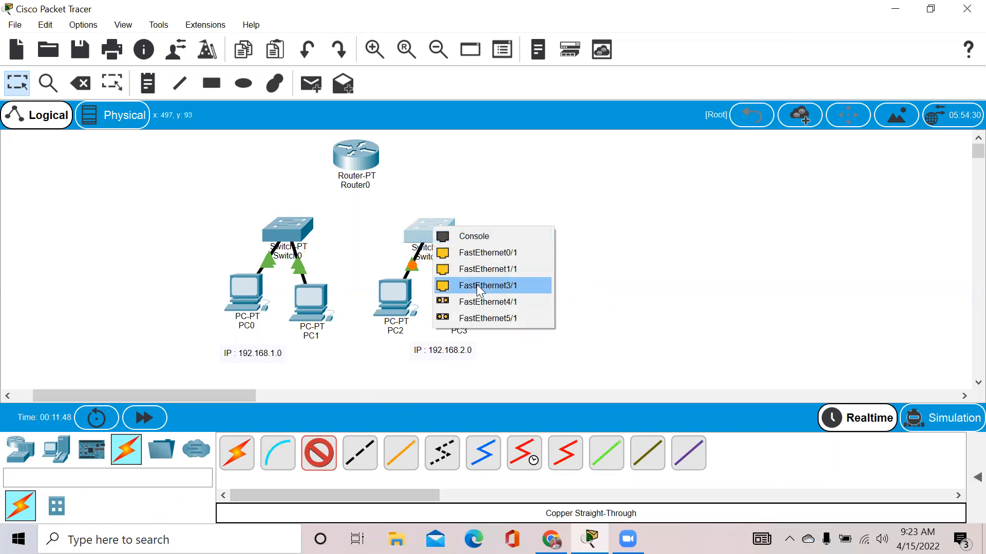
click(477, 285)
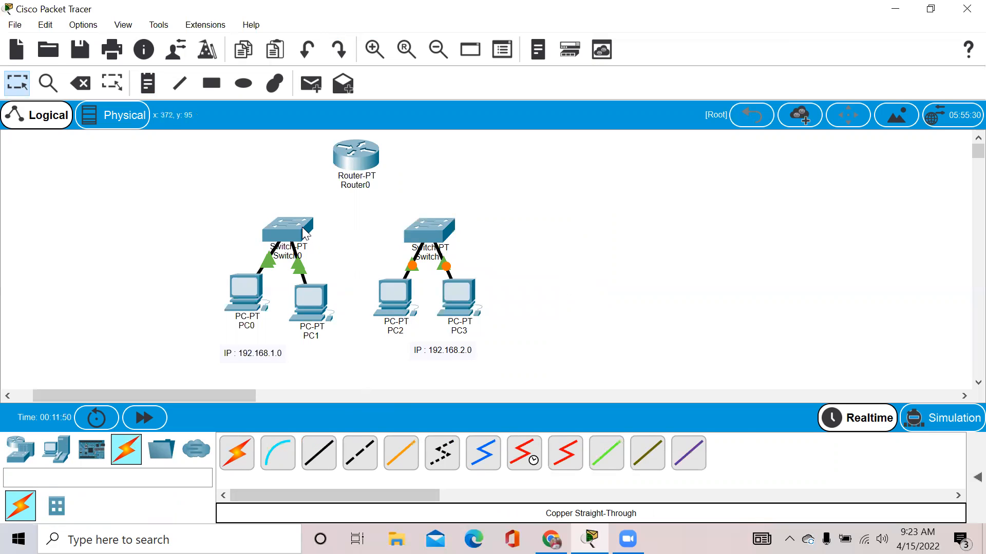
mouse_move(303, 231)
Connect Switch0 FastEthernet2/1 to Router0 FastEthernet0/0 with a copper straight-through cable.
click(319, 452)
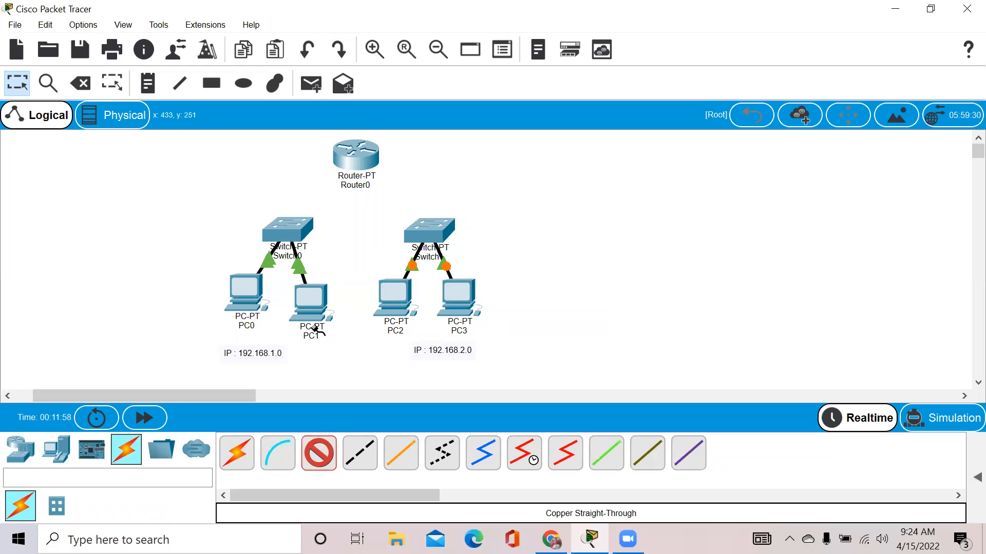
click(281, 221)
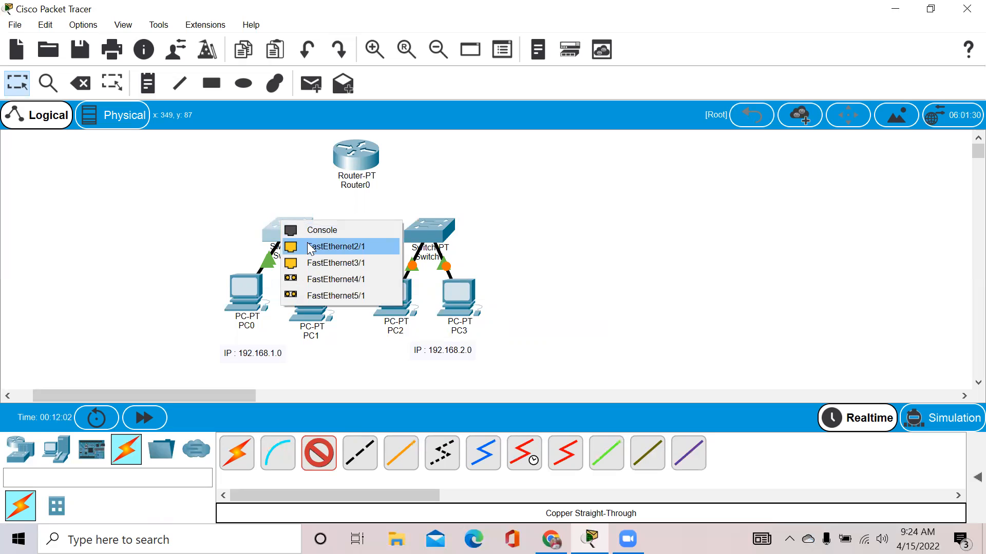
click(328, 247)
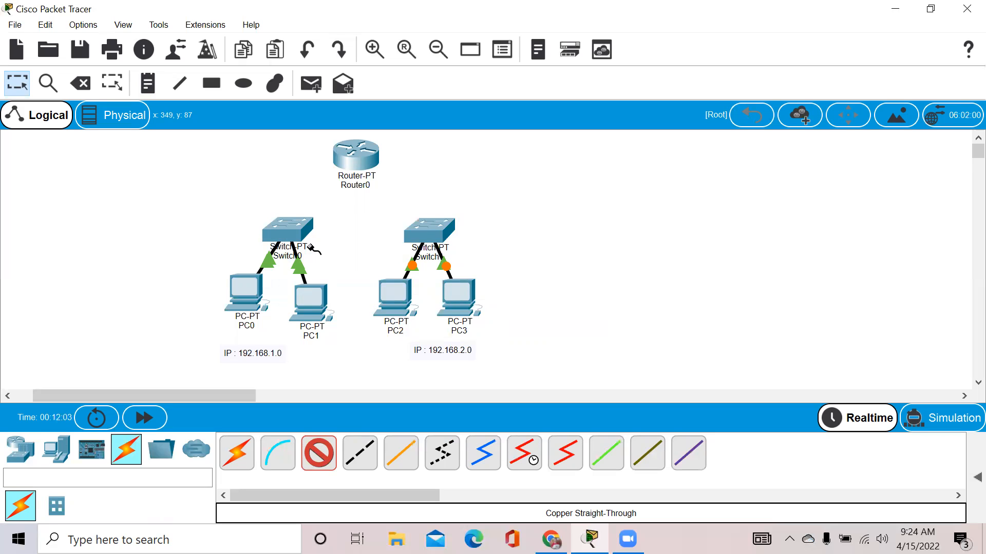
click(354, 155)
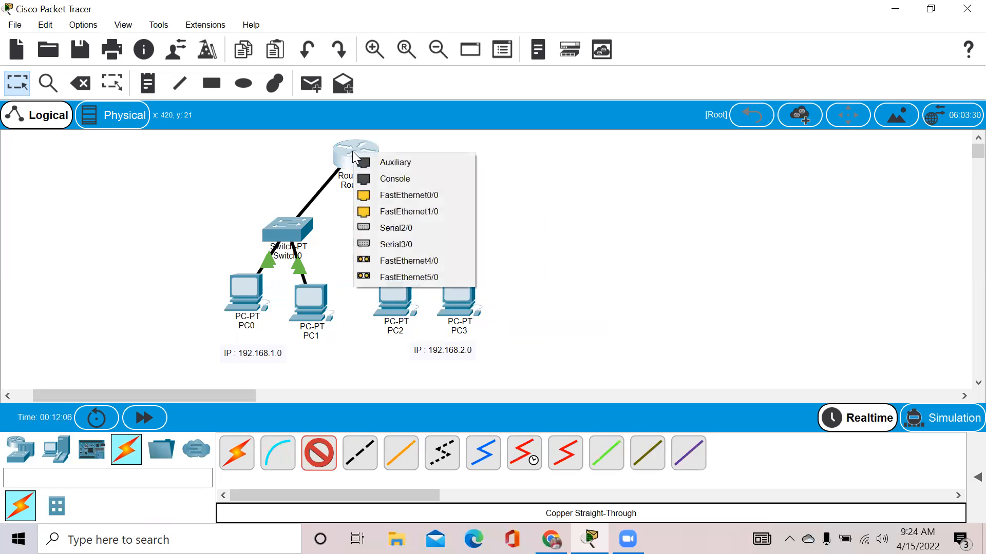
click(381, 196)
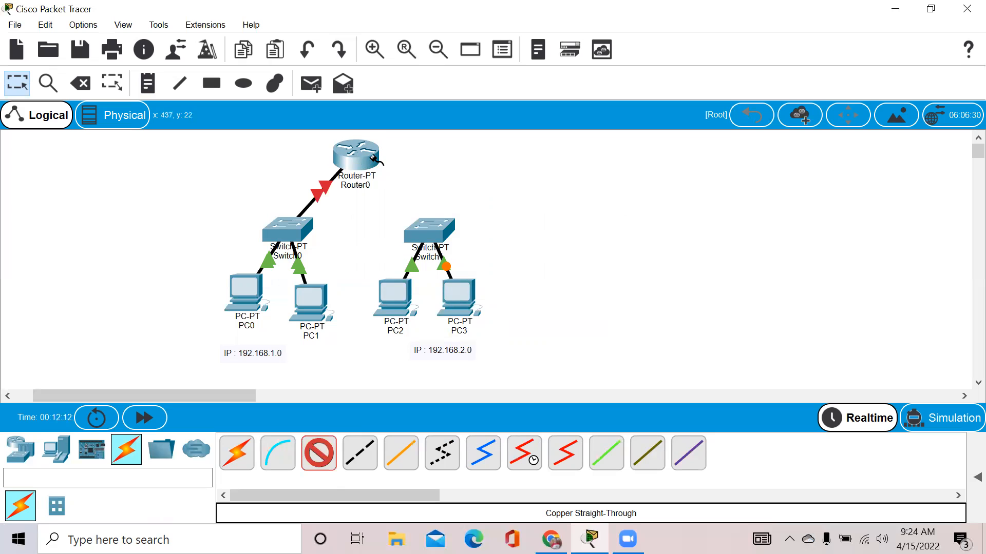
Connect Router0 FastEthernet1/0 to Switch1 FastEthernet0/1.
mouse_move(363, 157)
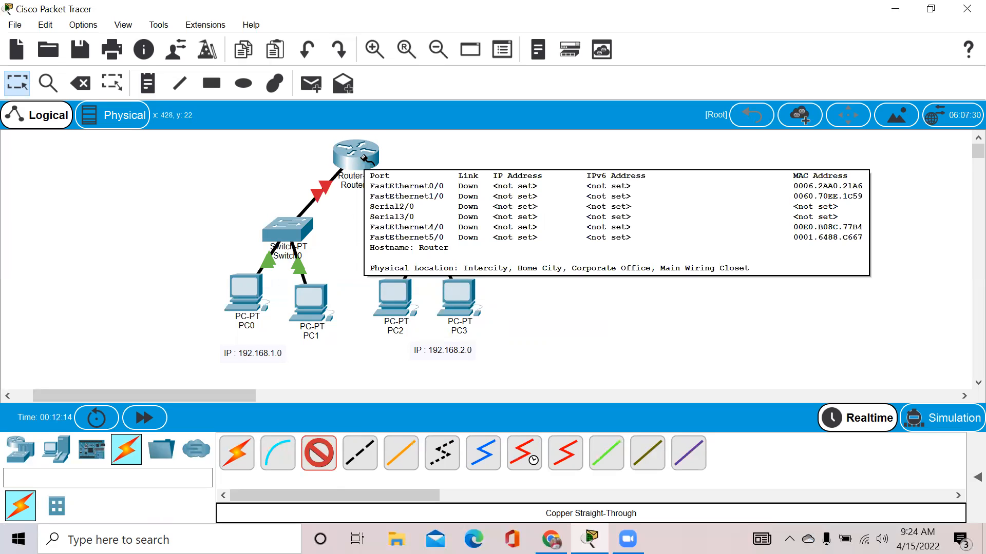
click(361, 153)
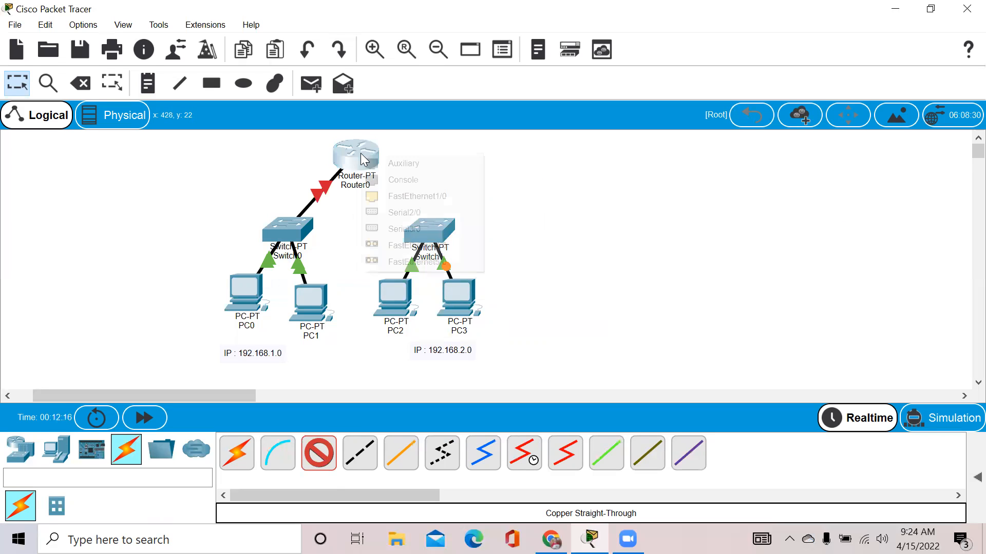
click(388, 198)
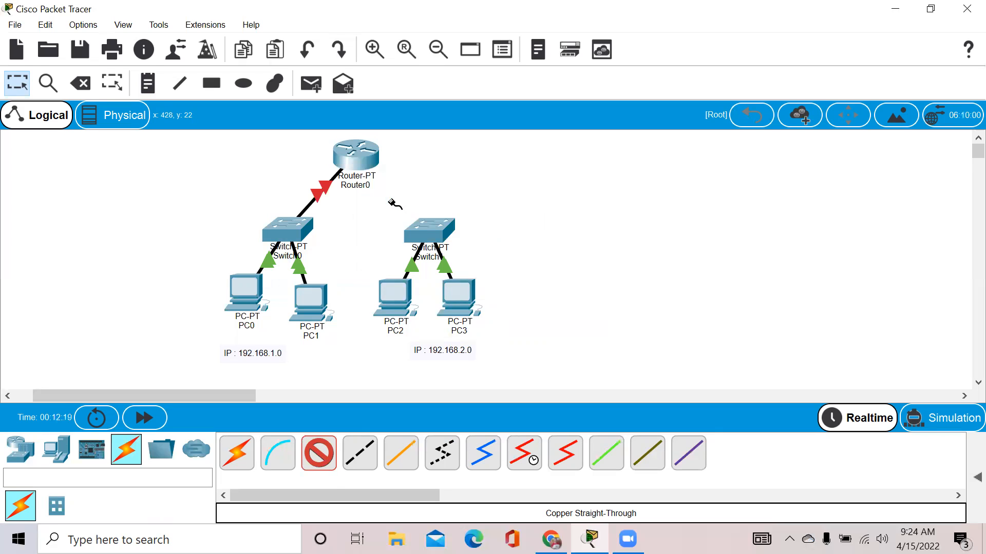
click(437, 233)
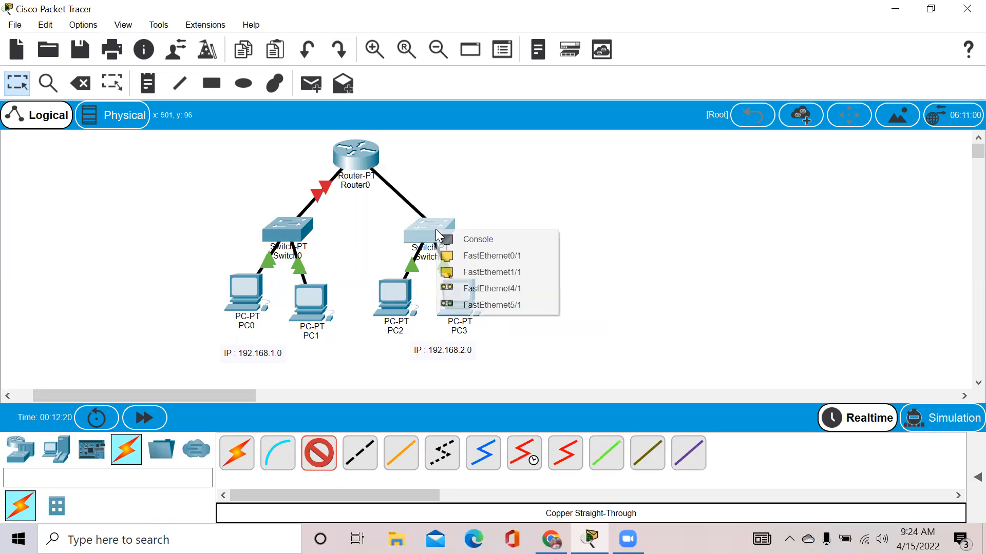
click(462, 257)
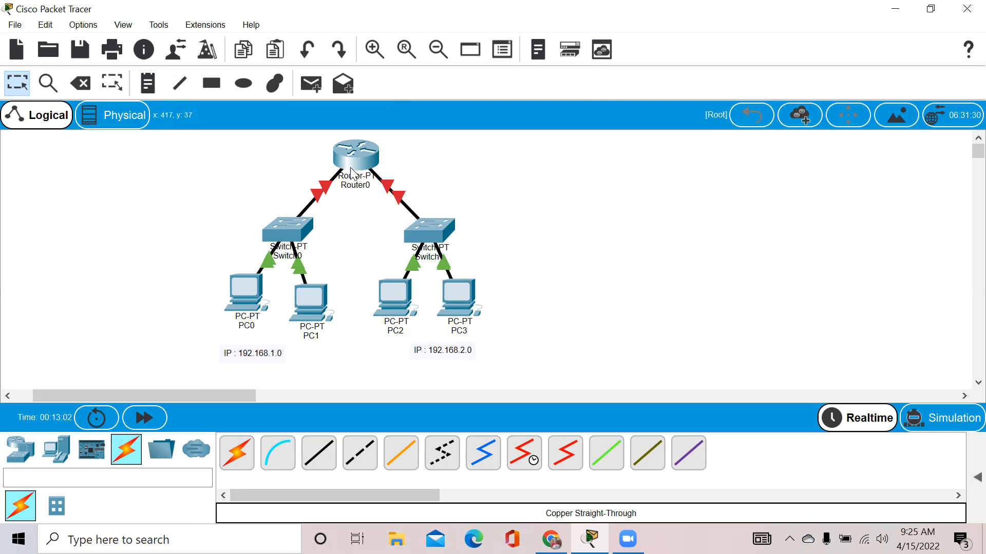
Open Router0's CLI and answer 'no' to the initial configuration dialog.
click(241, 272)
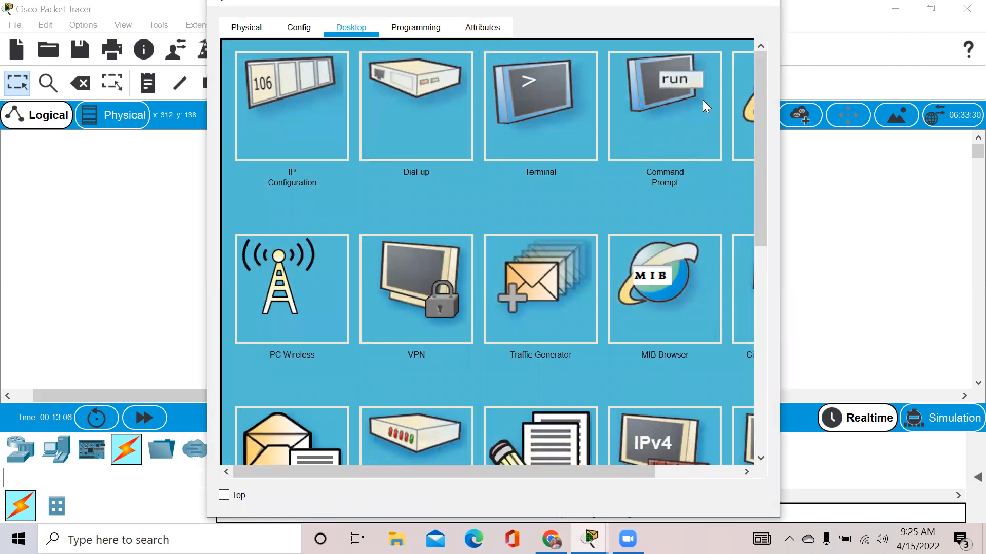
click(768, 3)
click(362, 150)
click(335, 33)
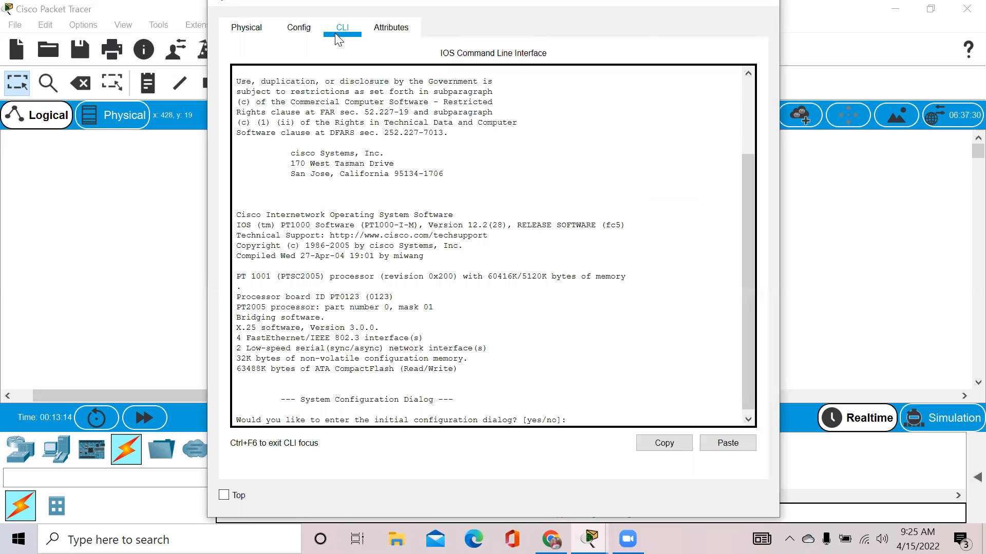
text(no)
key(Return)
Enter privileged mode with enable, then global configuration with configure terminal.
key(Return)
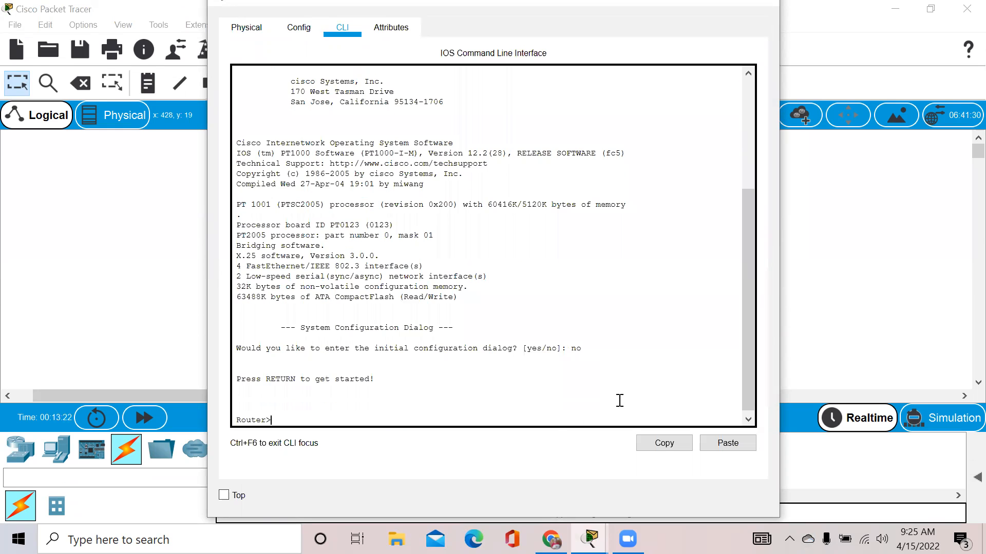
text(en)
text(able)
key(Return)
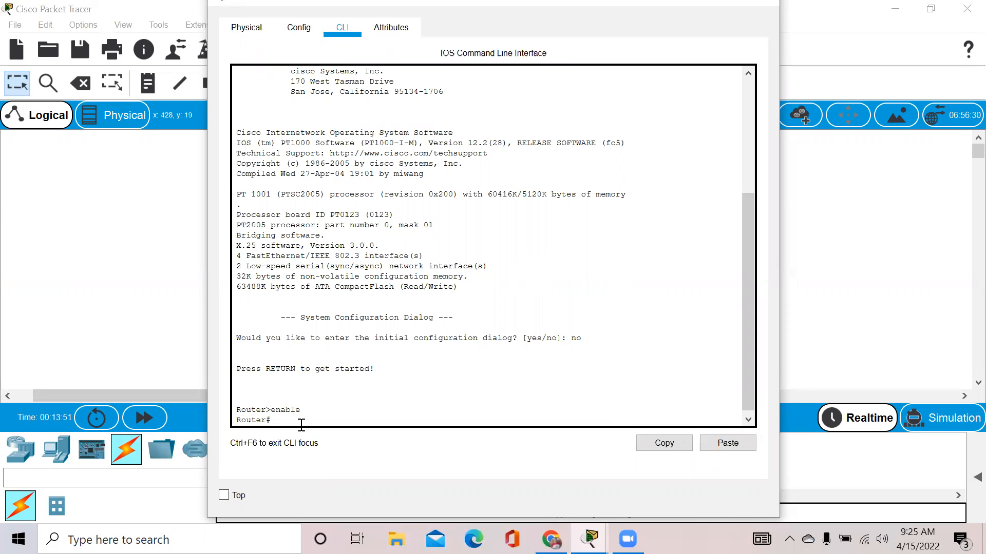
text(configuration terminal)
key(Return)
text(configure terminal)
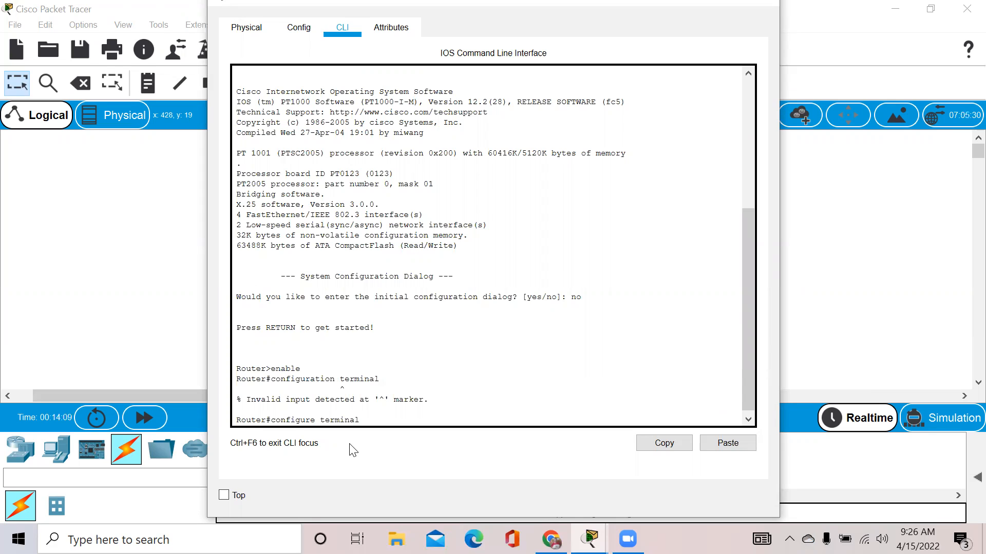
key(Return)
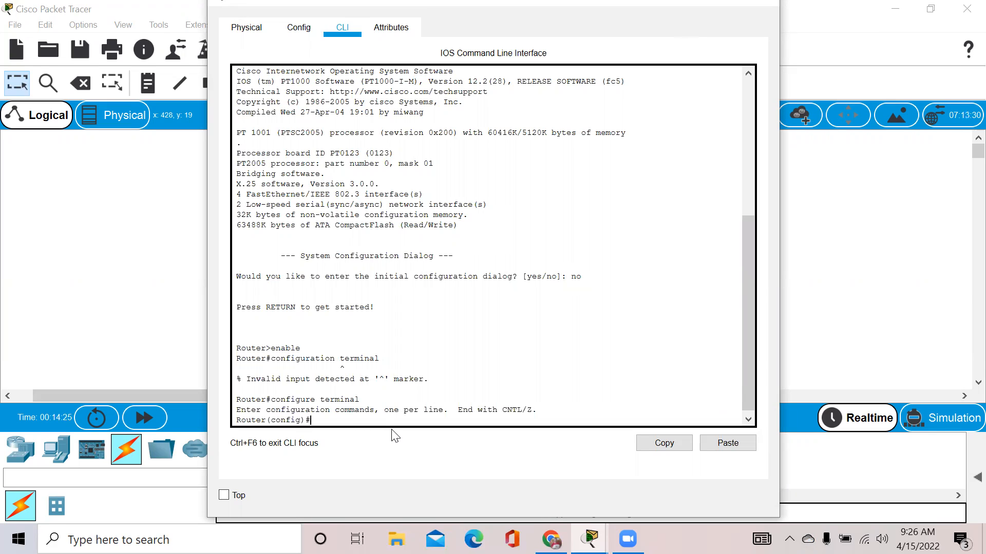
text(interface fa)
drag(697, 6, 952, 152)
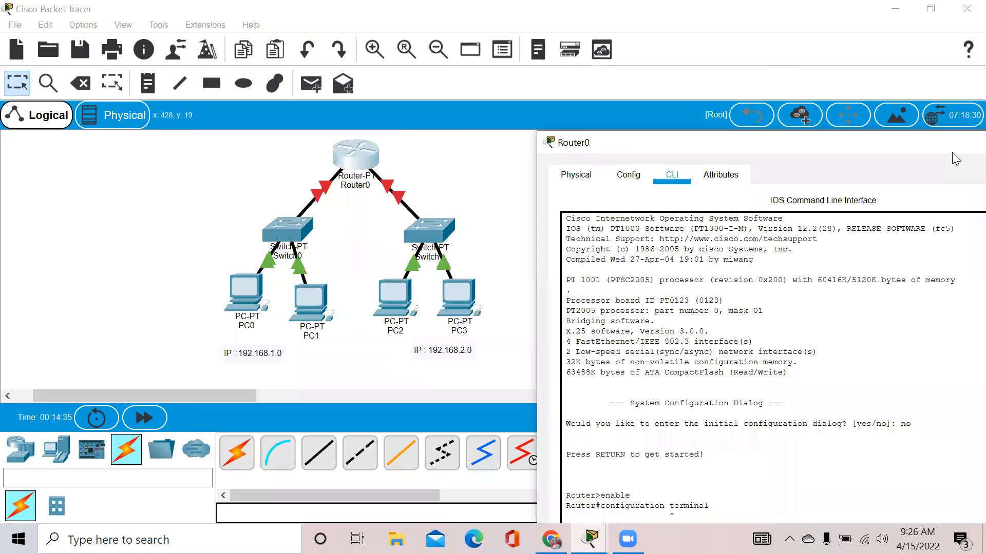
click(353, 157)
click(356, 161)
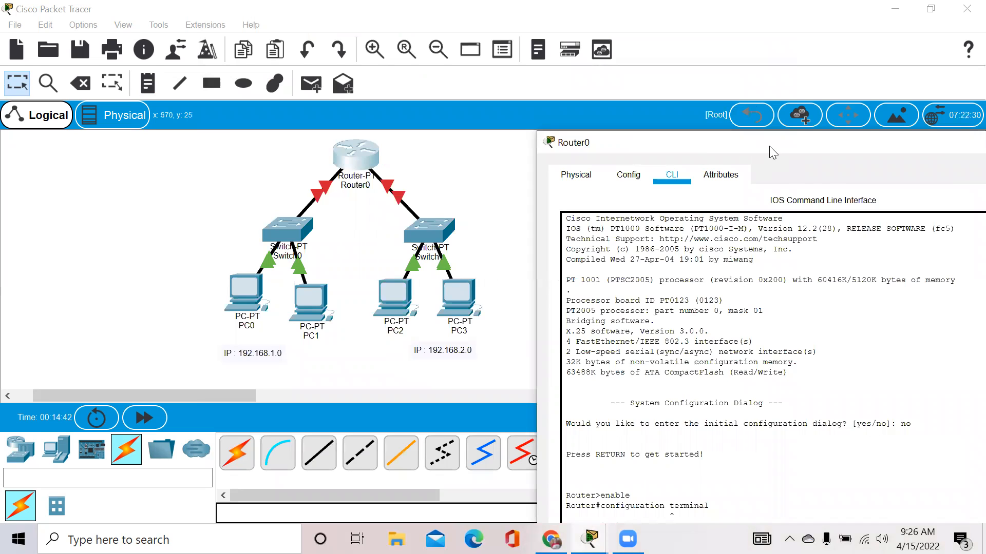
drag(772, 152, 725, 27)
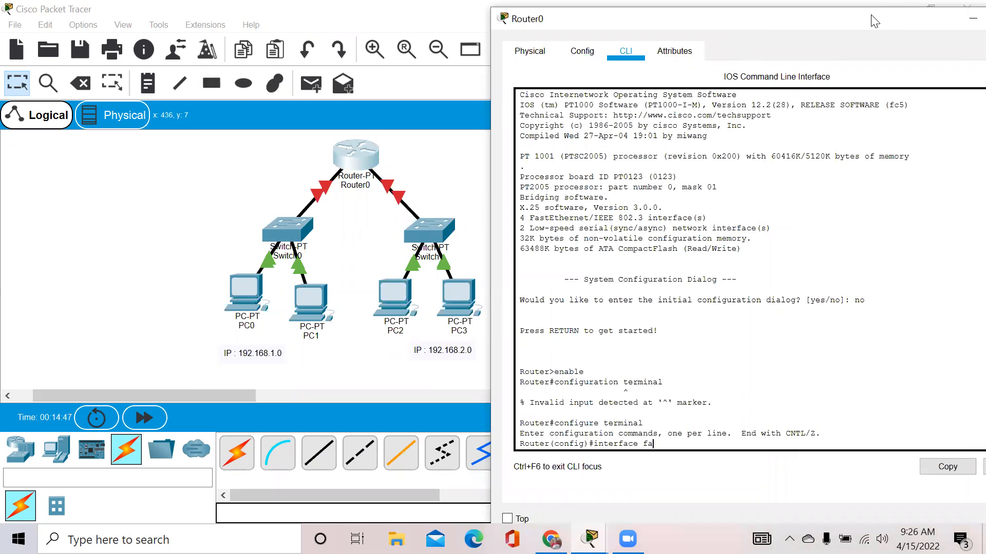
drag(875, 21, 640, 38)
click(742, 37)
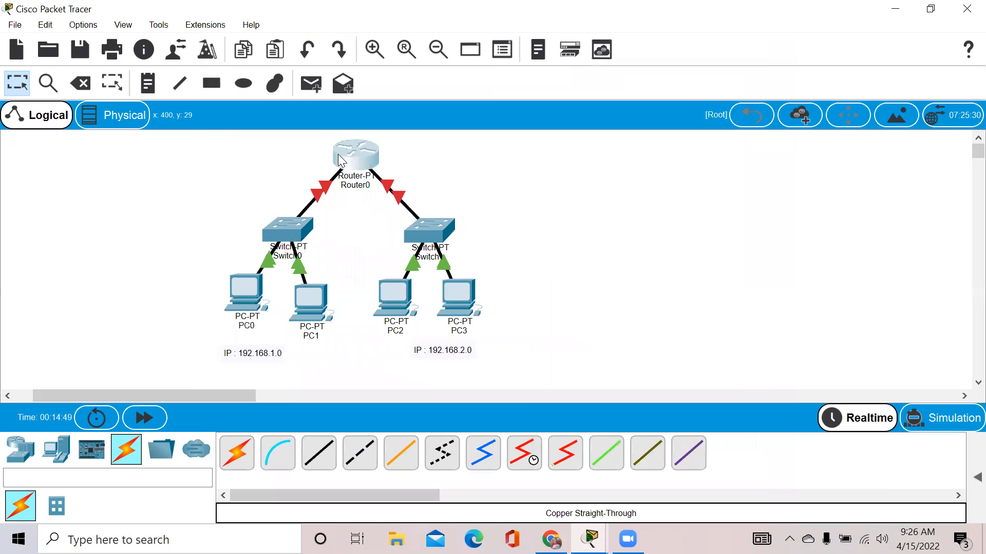
mouse_move(338, 159)
mouse_move(590, 539)
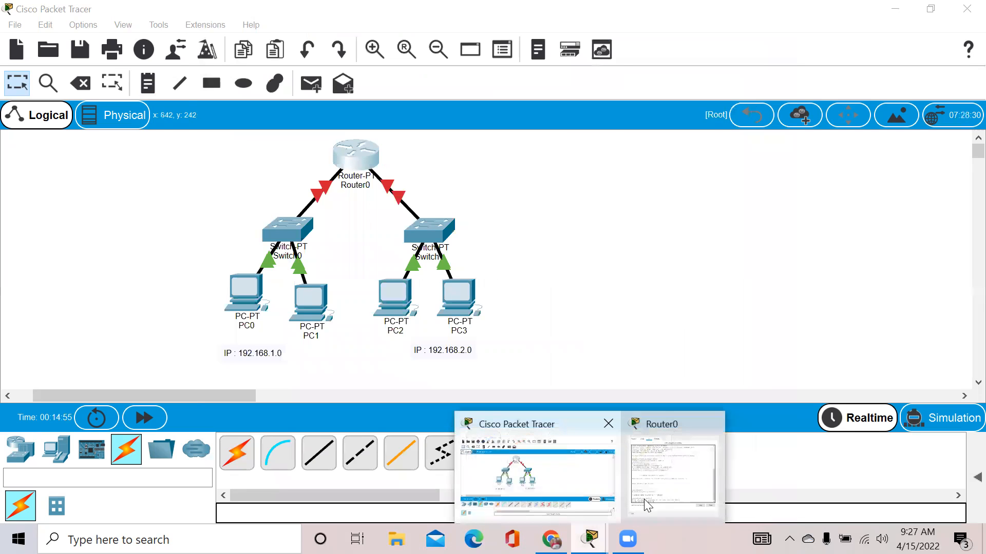
click(663, 497)
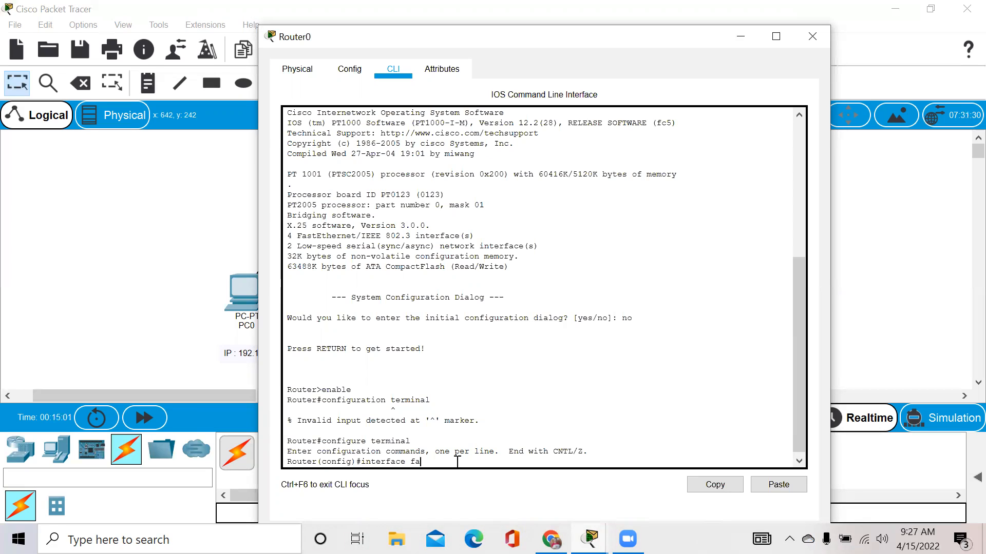
On interface fa0/0, set ip address 192.168.1.254 255.255.255.0.
key(BackSpace)
text(0/0)
key(Return)
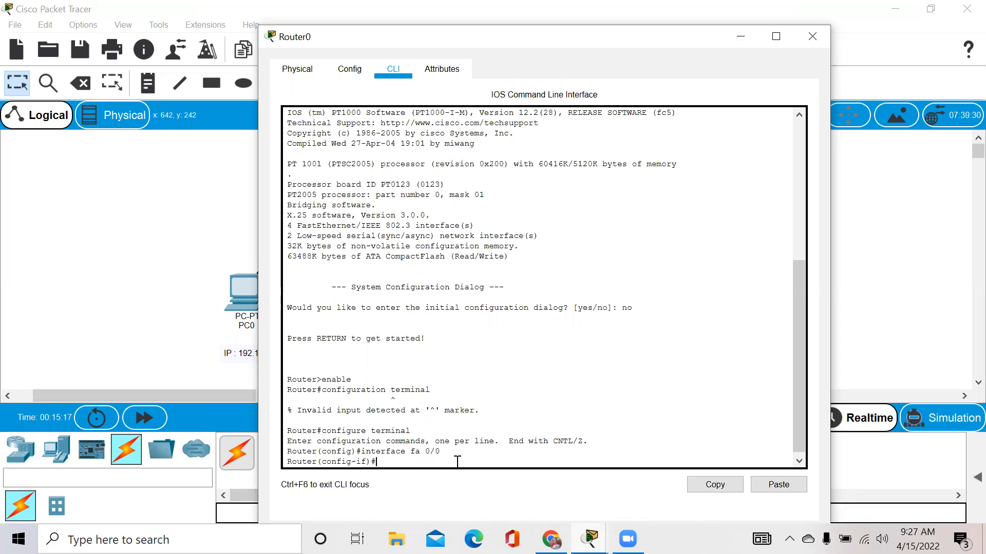
text(ip address 192.168.1.254)
text(255.2)
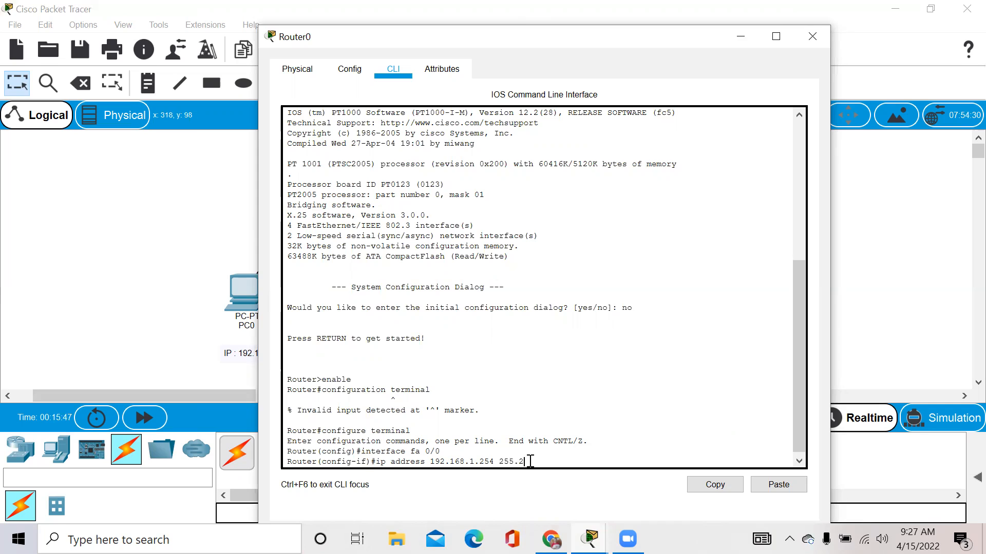
text(55.255.0)
key(Return)
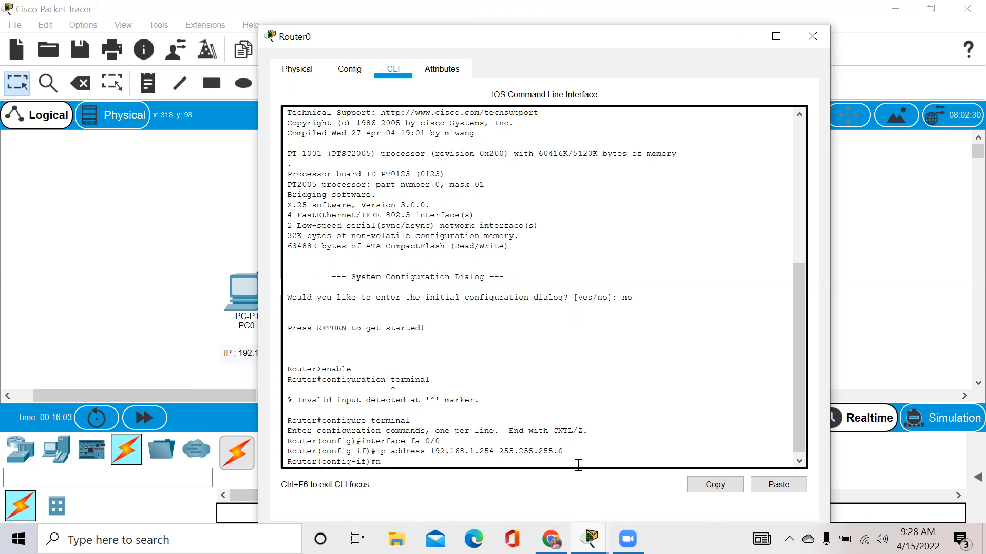
Bring FastEthernet0/0 up with no shutdown, exit interface mode, and check the green Switch0 link.
text(shutdown)
key(Return)
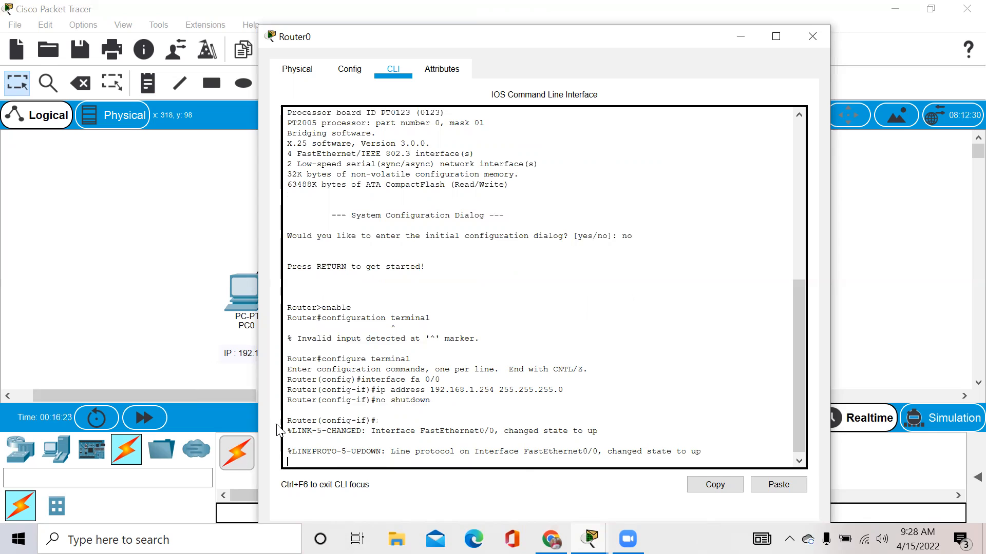
drag(291, 431, 364, 430)
text(exit)
key(Return)
text(ex)
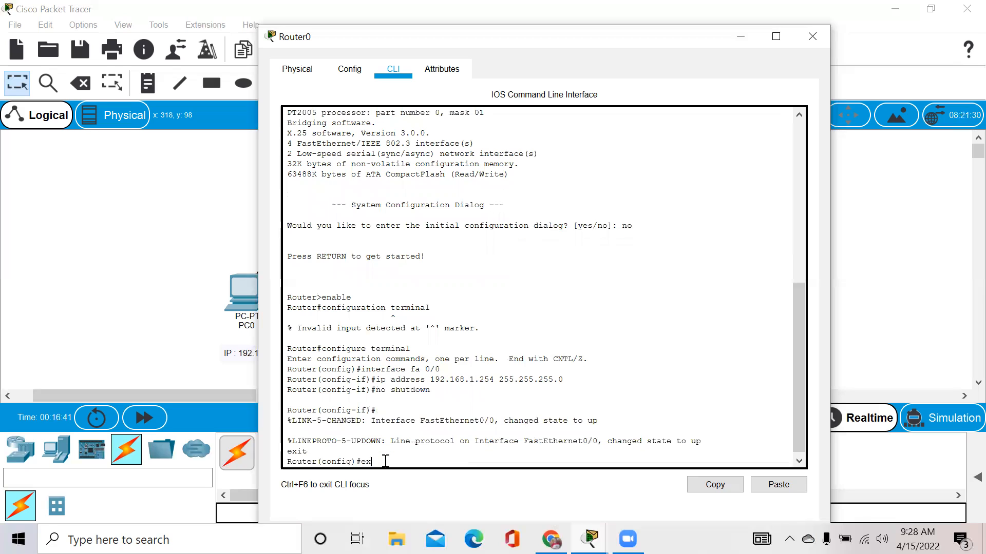
key(BackSpace)
key(BackSpace)
text(interface fa)
click(743, 36)
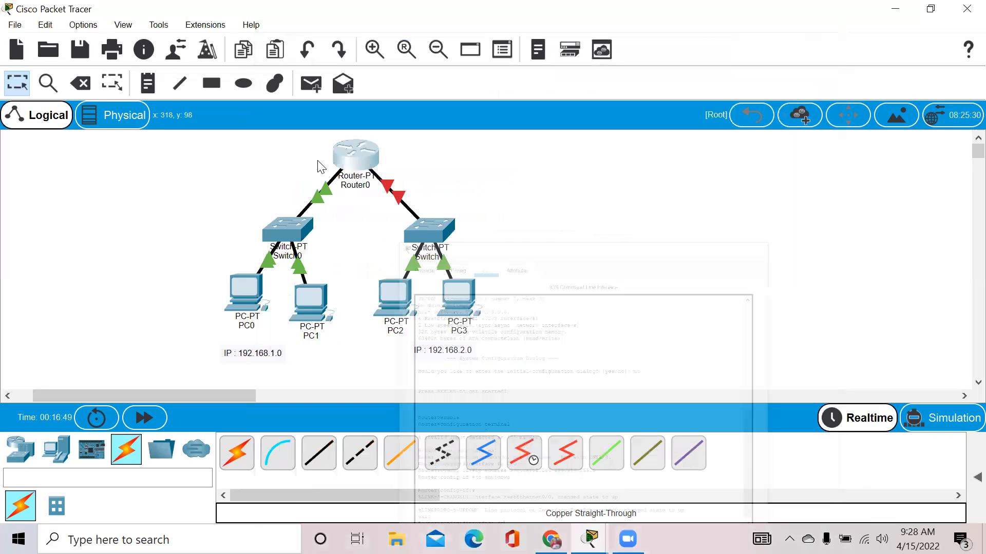
In Router0's CLI, configure interface fa 1/0 with 192.168.2.254 255.255.255.0 and run no shutdown.
mouse_move(354, 147)
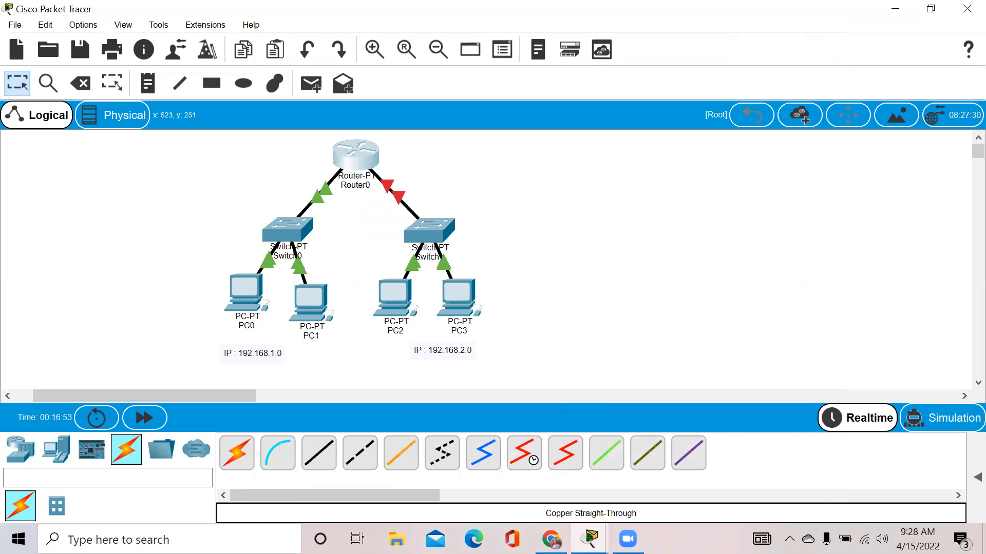
mouse_move(589, 539)
click(673, 462)
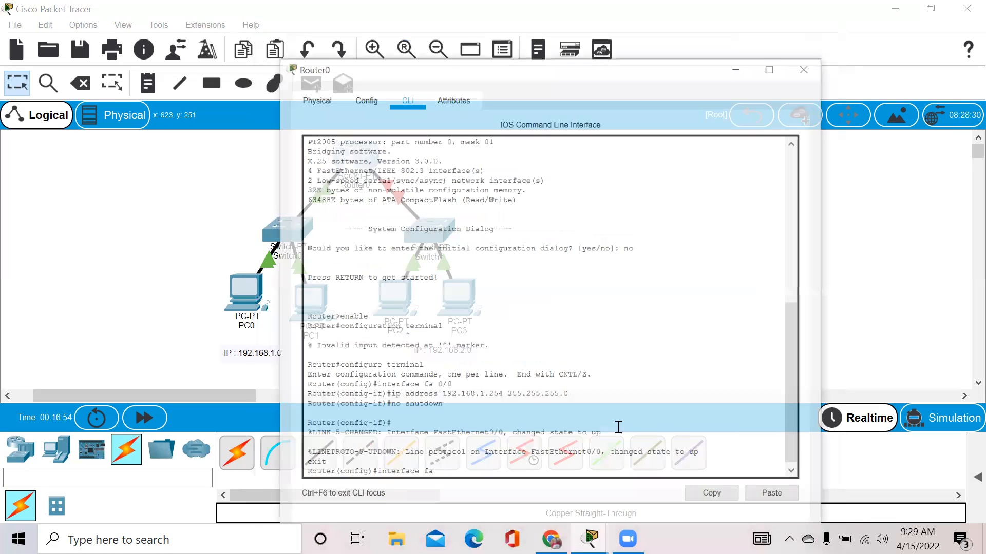
click(426, 461)
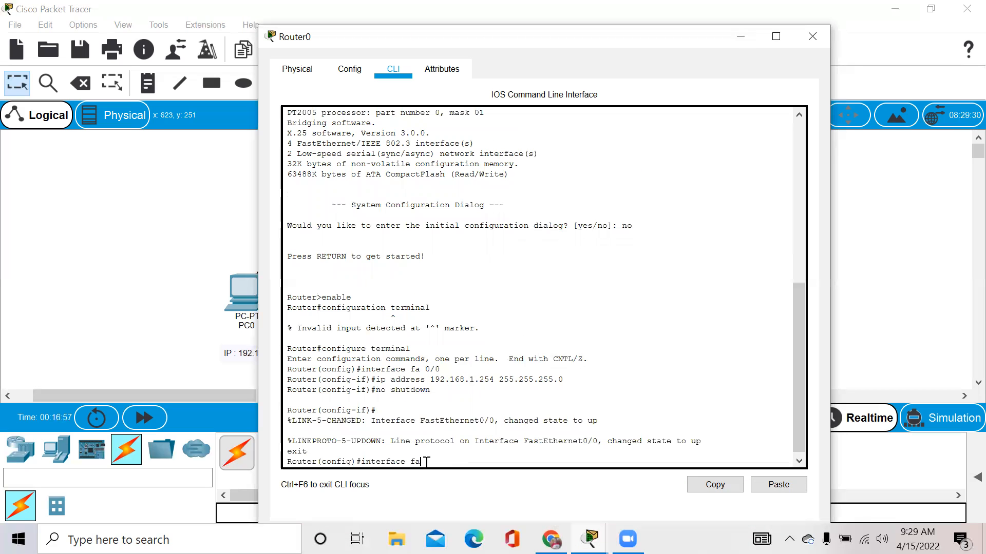
text(1/0)
key(Return)
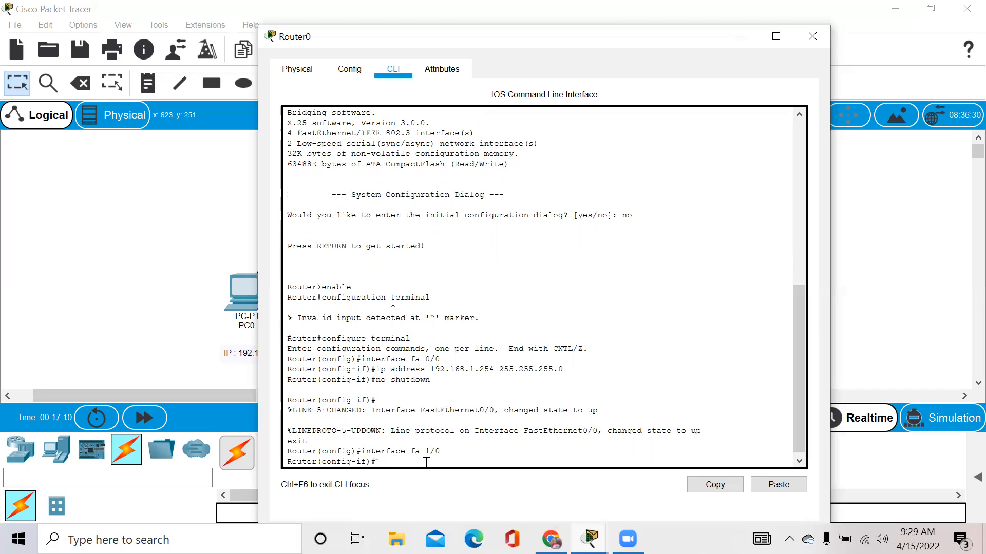
text(ip addre)
text(ss 192.)
text(168.2.2)
text(54)
text( 255)
text(.2r)
text(55.2)
text(55.0)
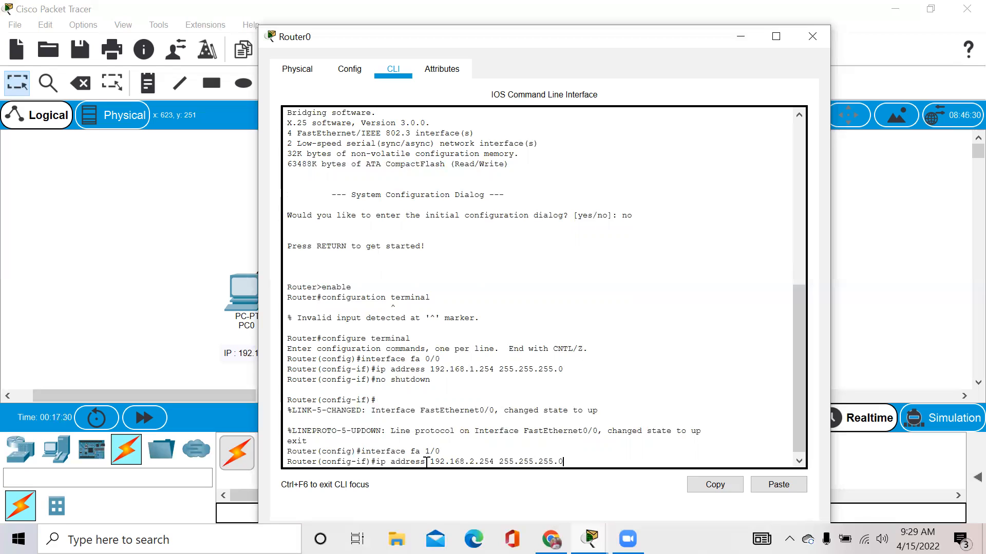
key(Return)
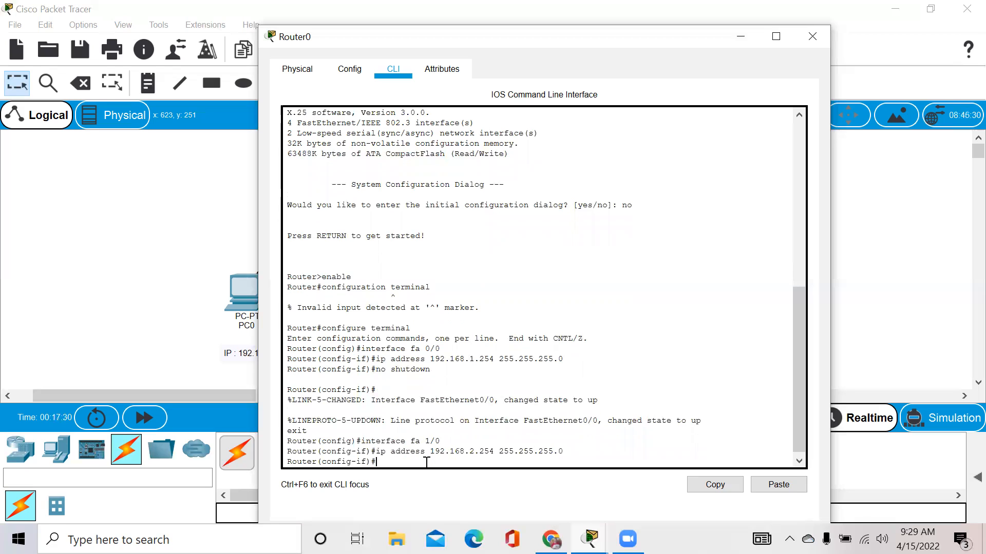
text(no shutdown)
key(Return)
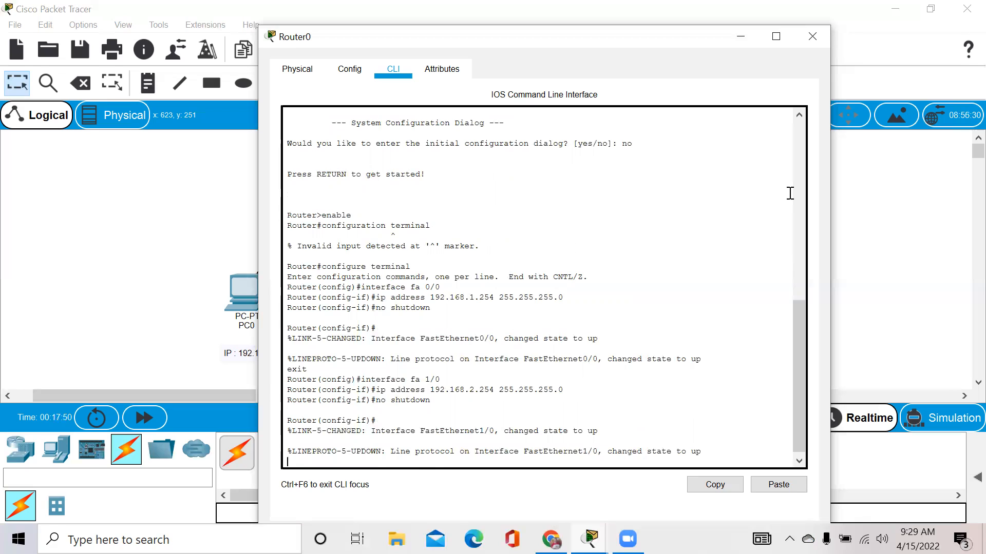
Delete the Router0–Switch1 cable and draw a new straight-through cable from Router0 to a Switch1 port.
click(812, 36)
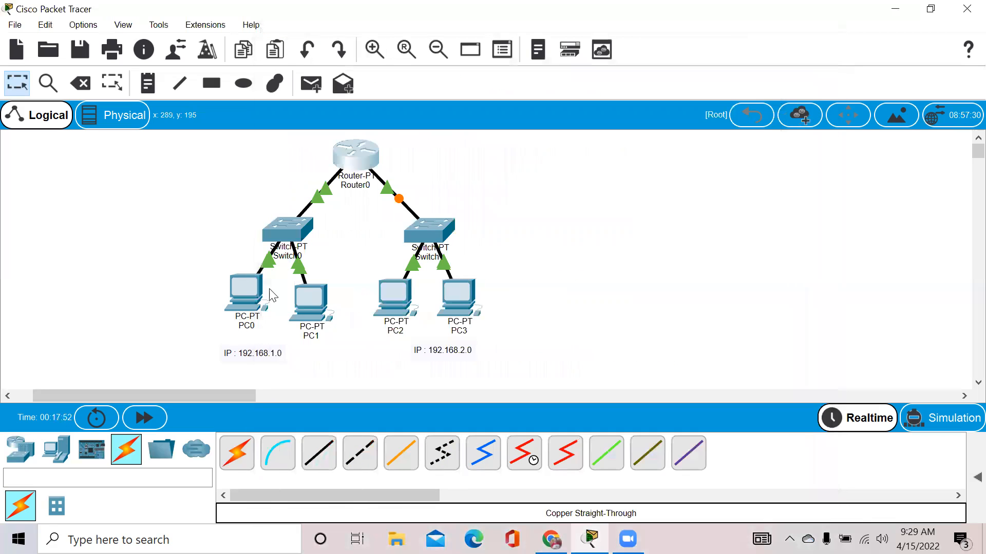
mouse_move(247, 295)
mouse_move(352, 162)
click(402, 201)
key(Delete)
click(356, 154)
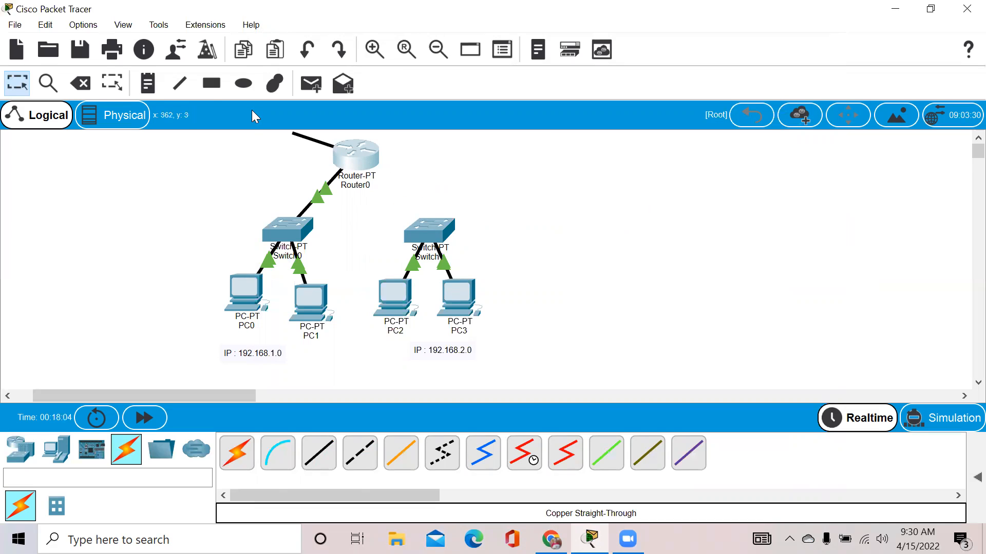
click(424, 236)
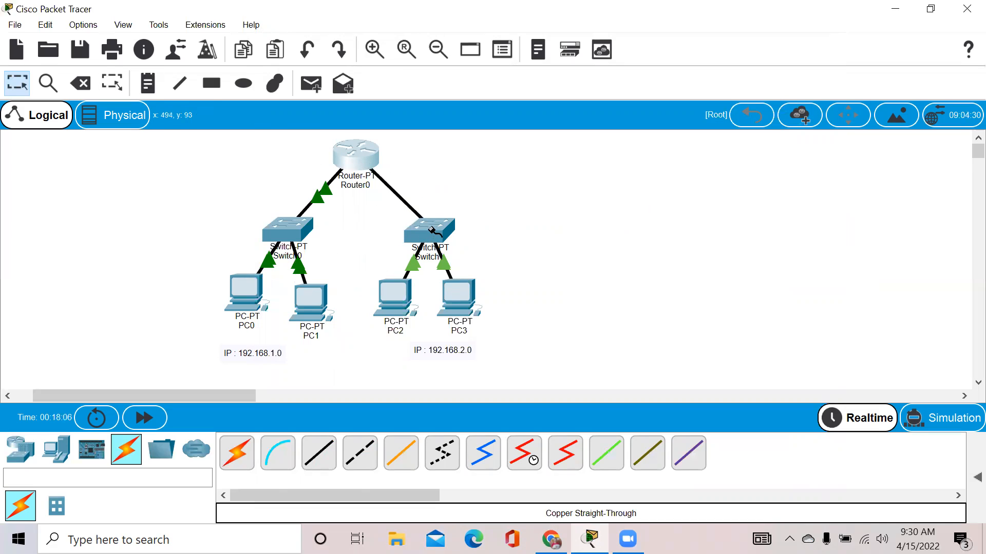
click(427, 225)
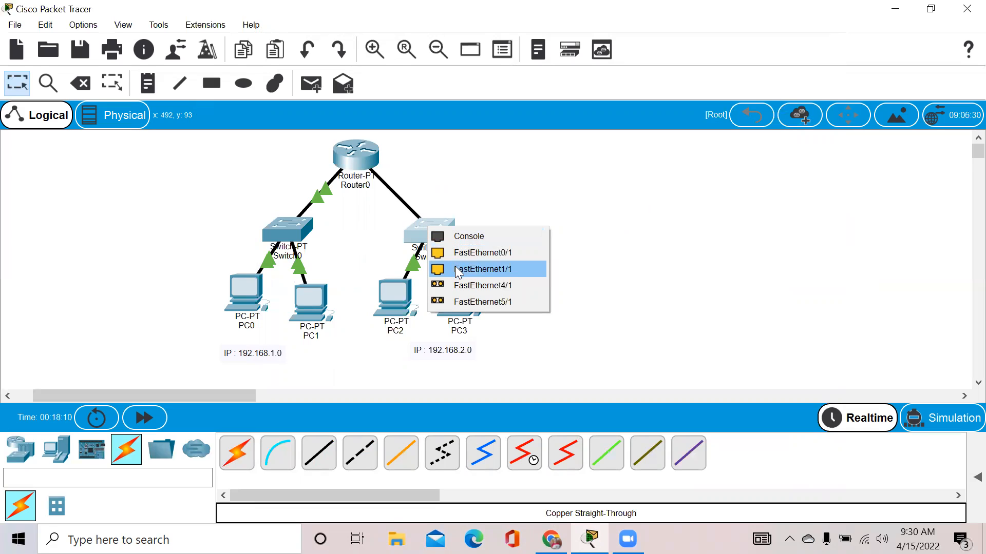
click(461, 254)
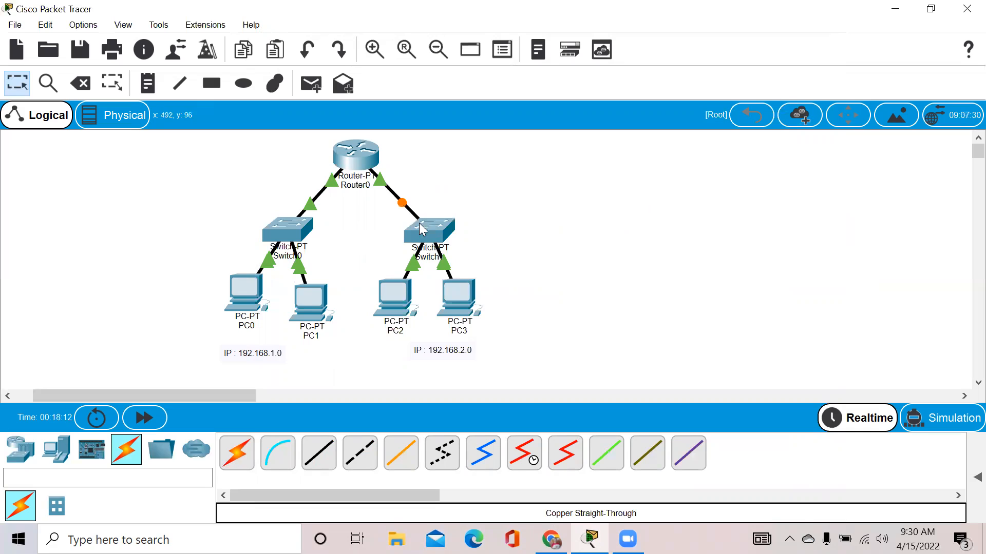
Check Router0, then delete and redraw the Router0–Switch1 cable onto Switch1's FastEthernet1/1.
mouse_move(363, 160)
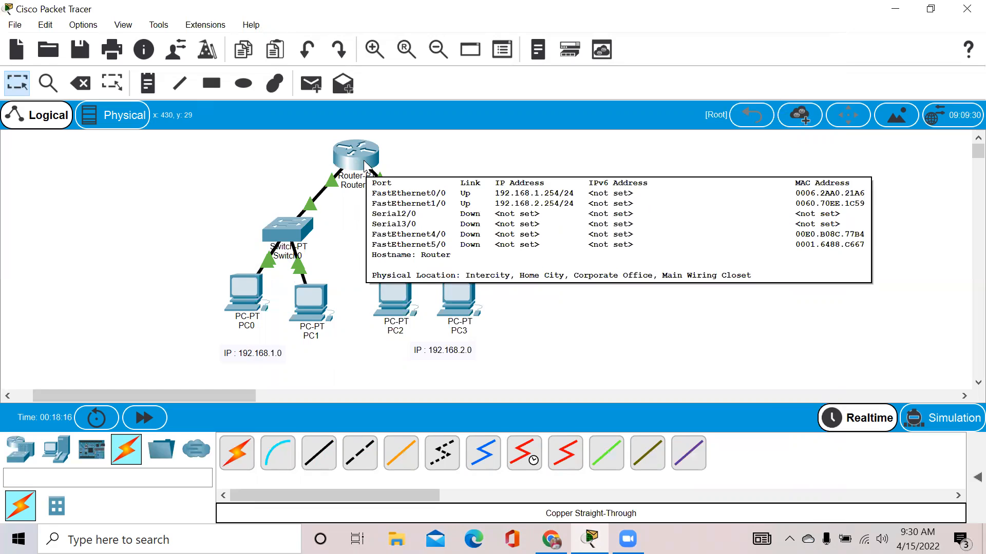
click(364, 160)
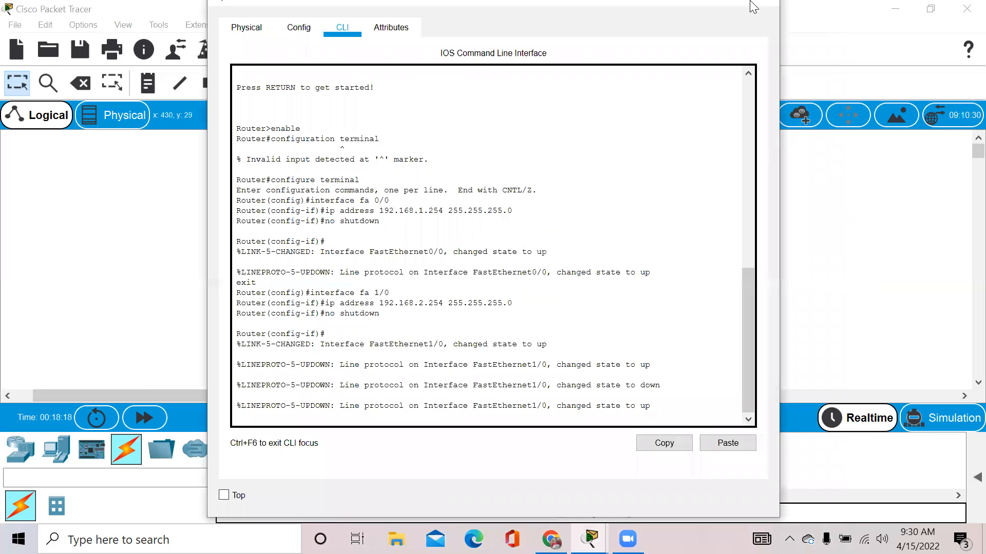
click(766, 5)
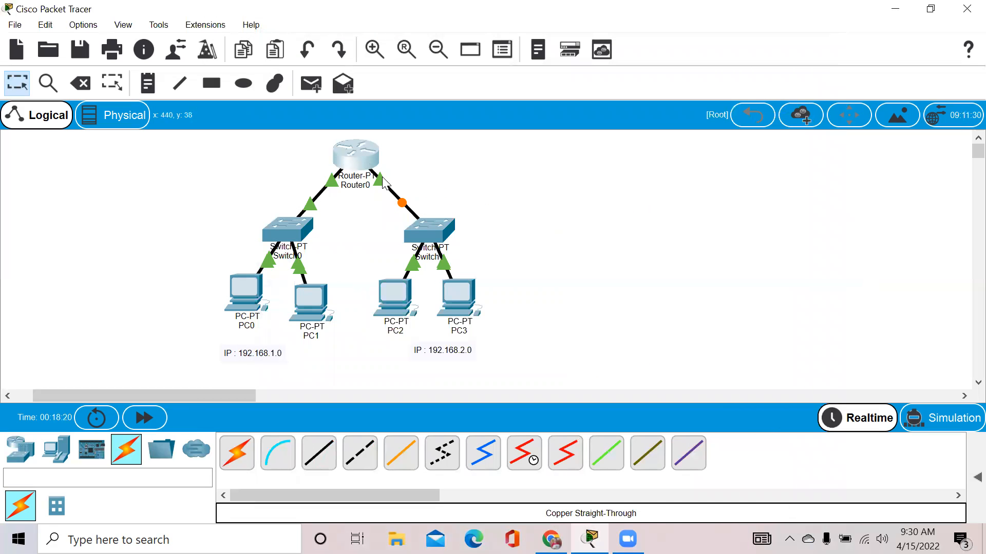
click(403, 205)
key(Delete)
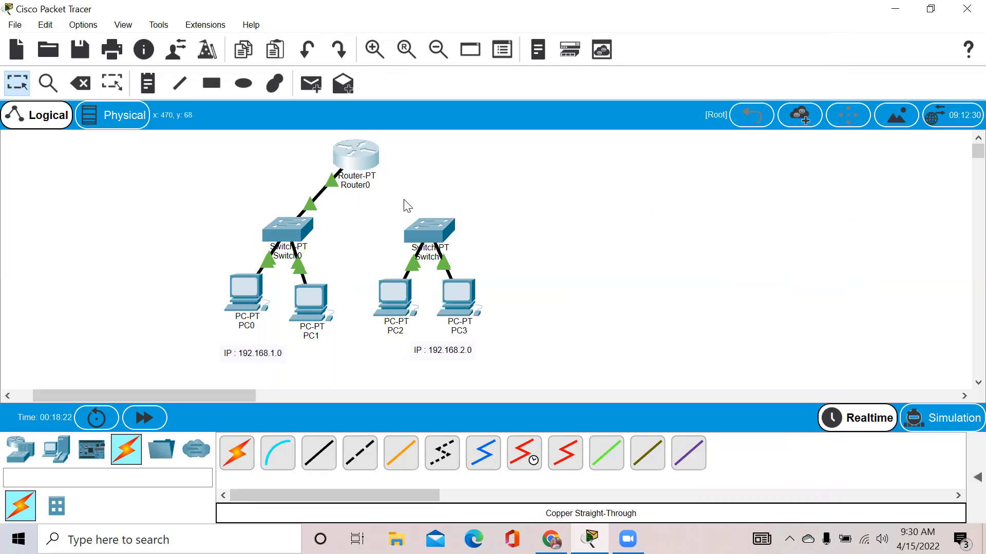
click(428, 229)
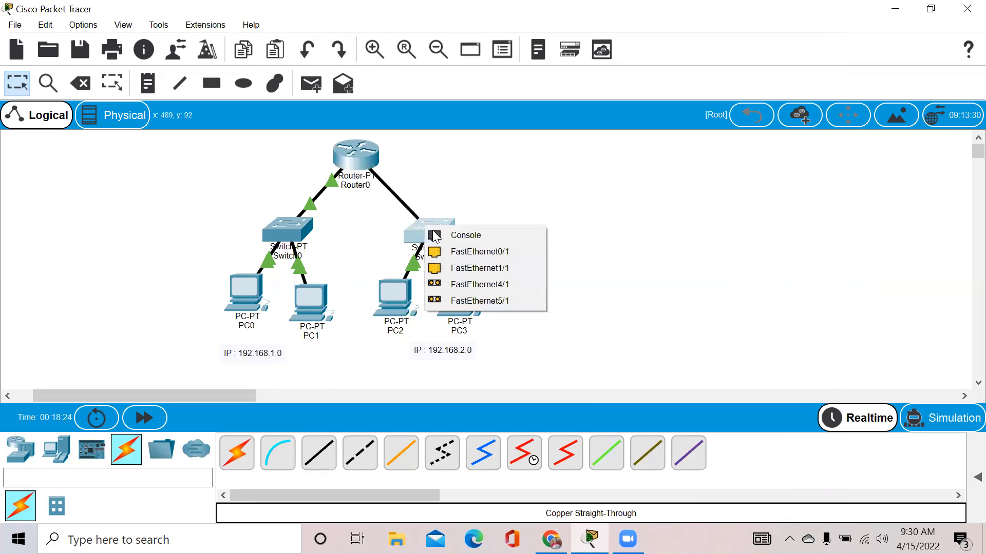
click(446, 268)
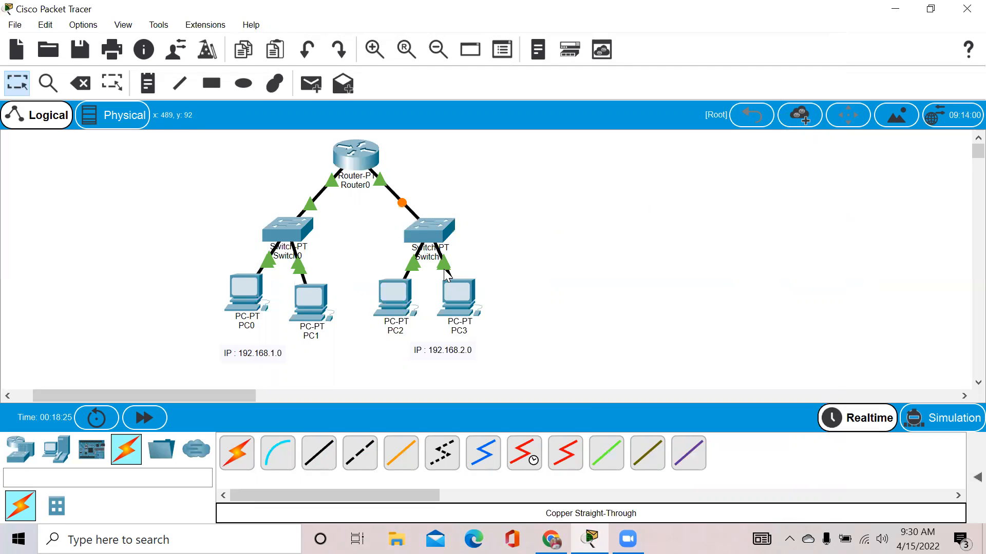
Check Router0 again and plug the Router0 cable into Switch1's FastEthernet0/1.
click(362, 150)
click(775, 3)
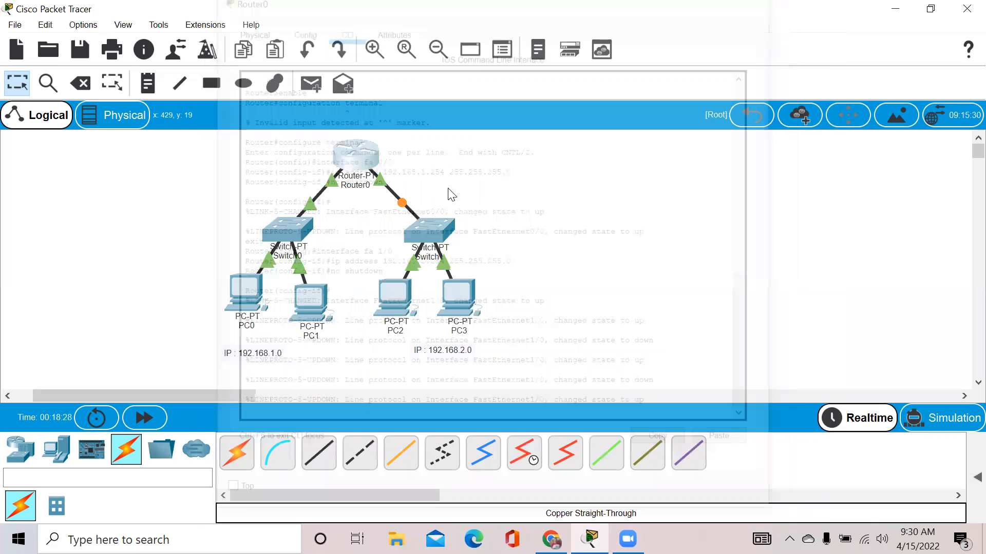
click(428, 222)
click(455, 249)
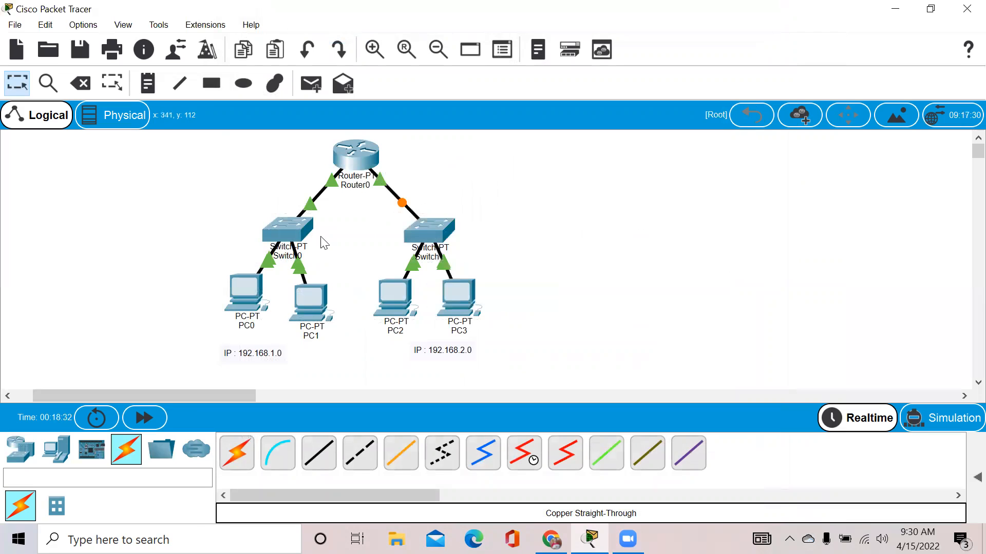
Review PC0's IP configuration settings.
click(245, 284)
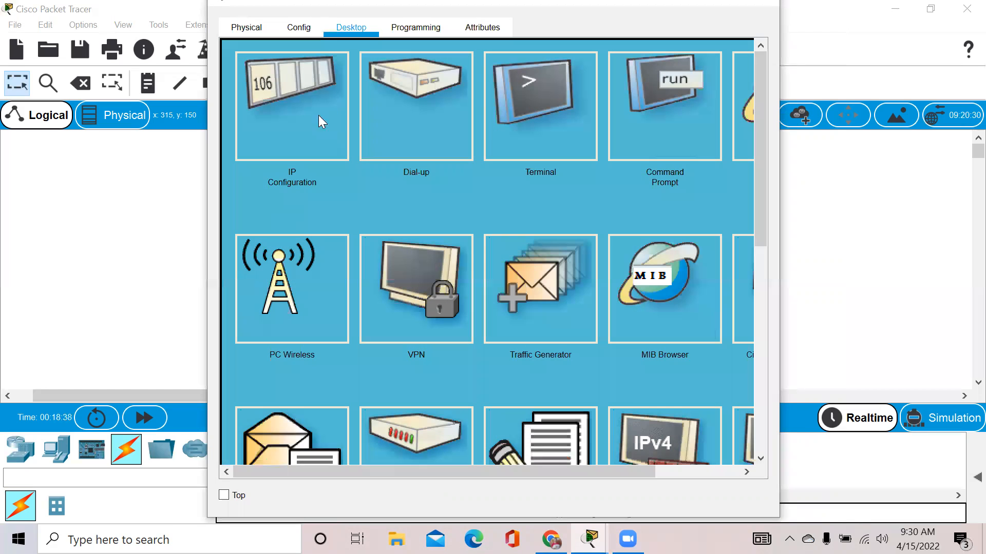
click(303, 116)
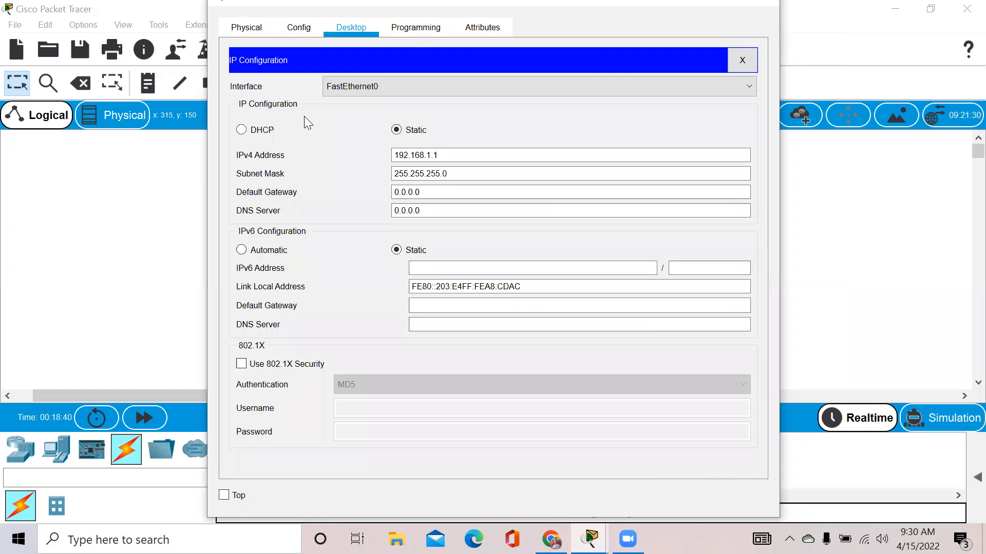
click(768, 3)
click(229, 297)
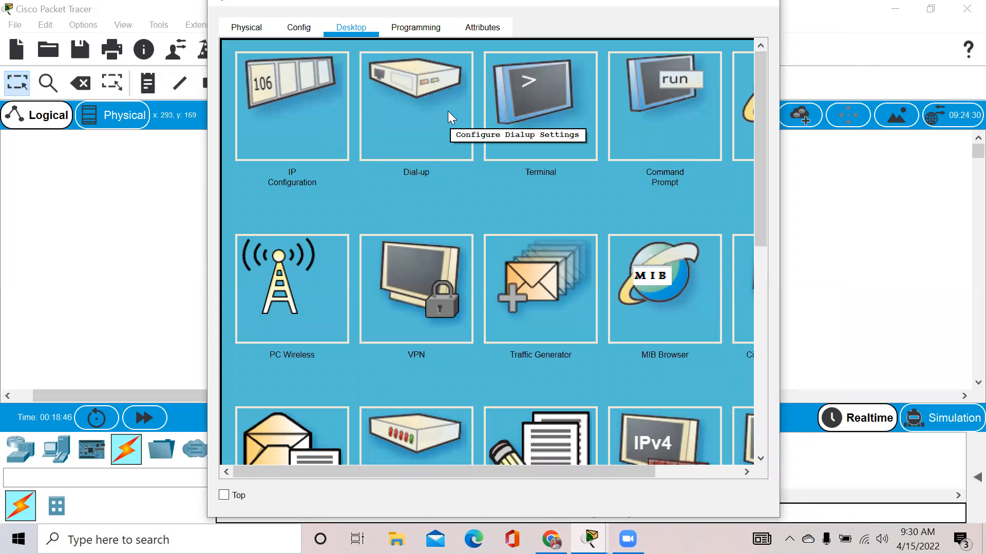
From PC0's command prompt, ping the router's 192.168.1.254 interface.
click(689, 111)
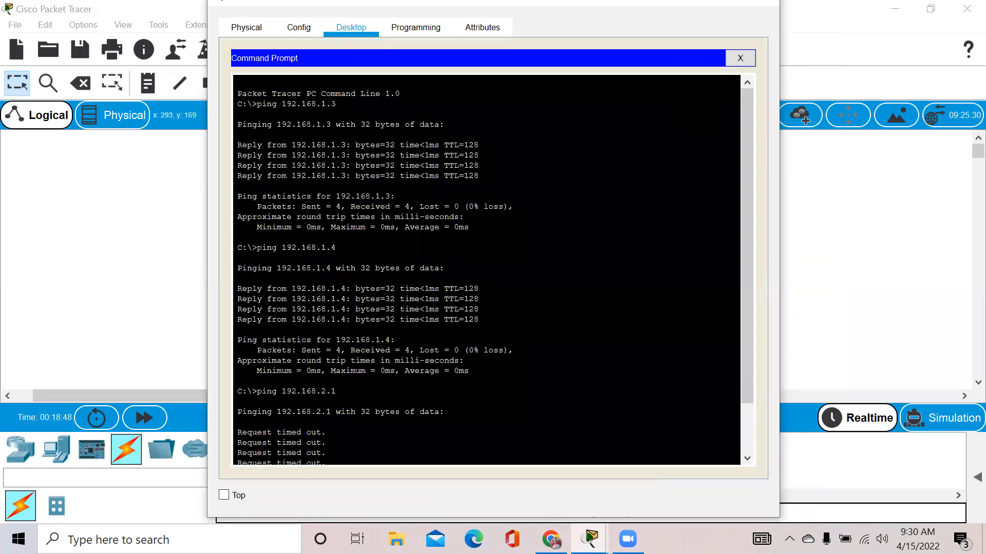
drag(739, 266, 761, 360)
text(ping 192.168)
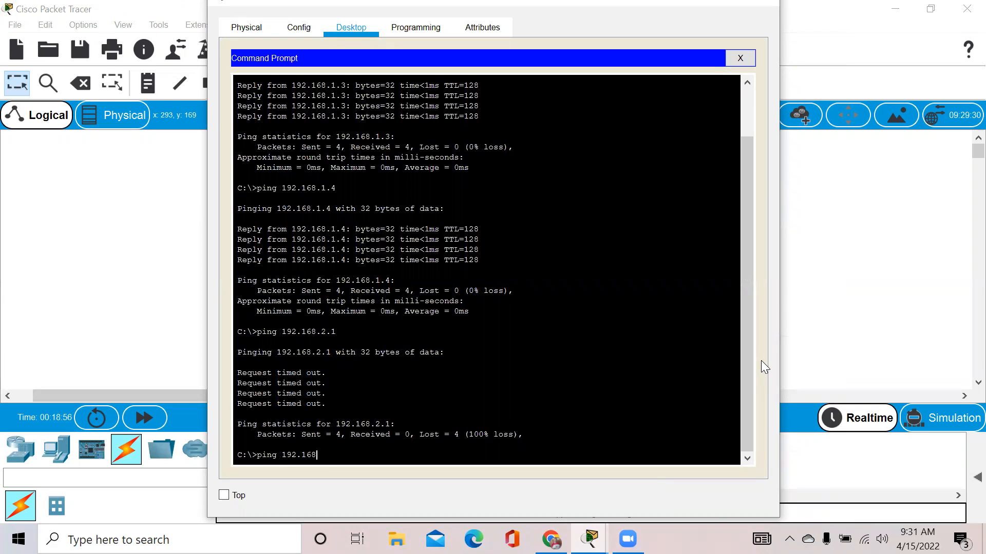
text(.1.2)
text(54)
drag(347, 455, 278, 457)
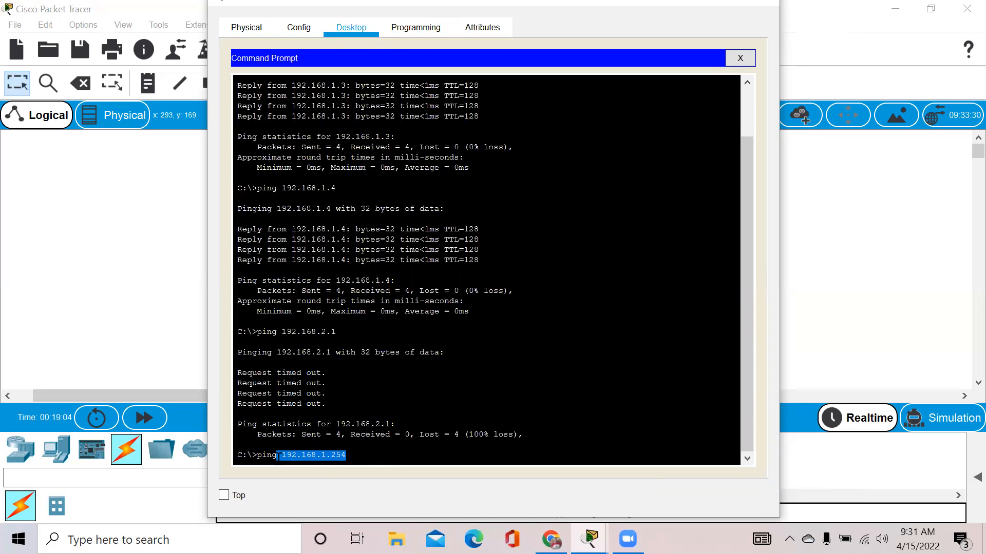
key(Return)
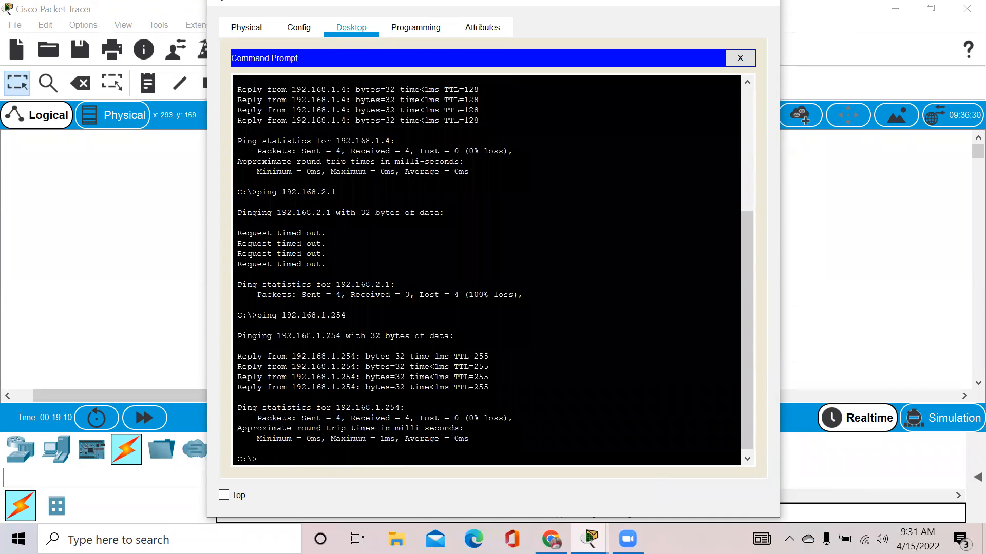
Ping 192.168.2.254 from PC0, which times out, then close PC0's window.
text(ping 192.168.2.254)
key(Return)
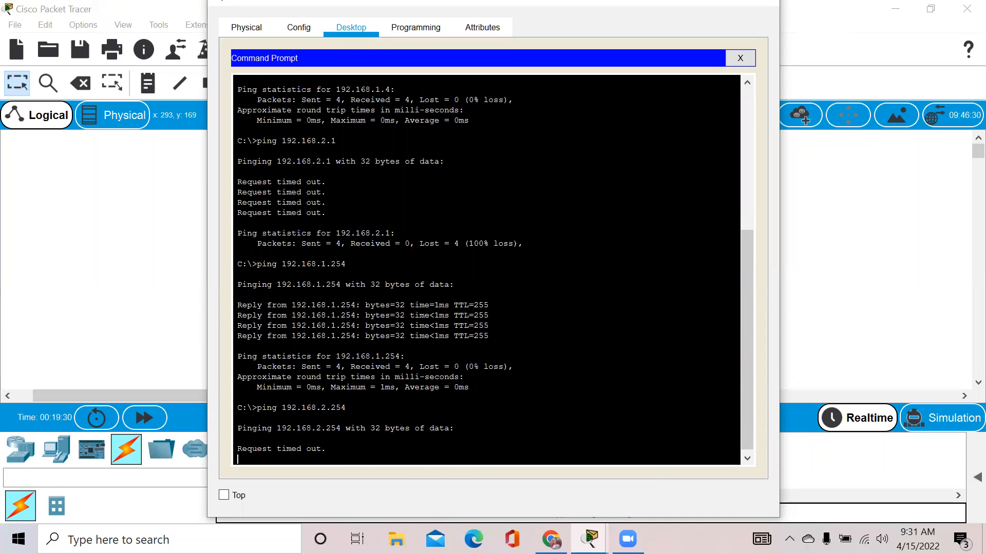
click(774, 4)
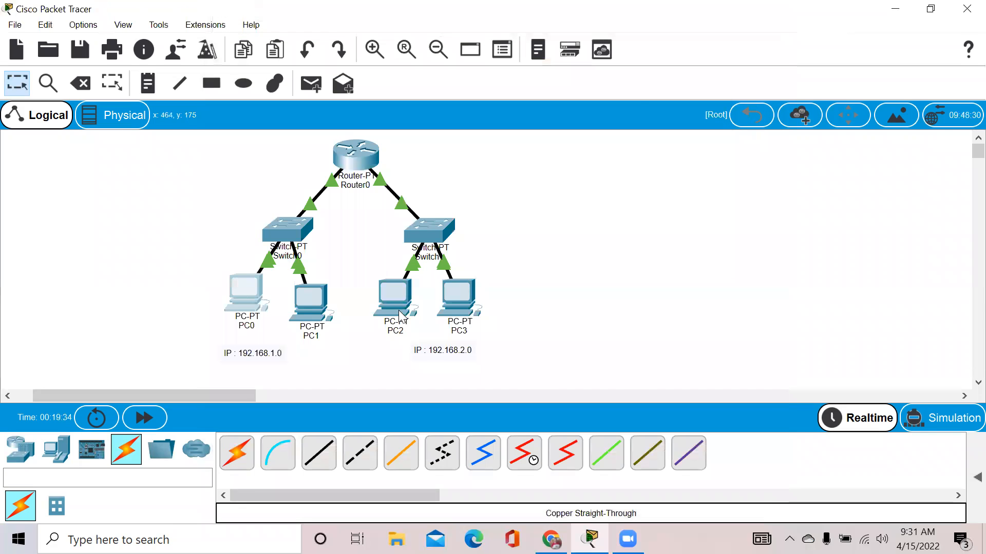
From PC2's command prompt, ping 192.168.2.254 with 4/4 replies, then close the window.
click(398, 310)
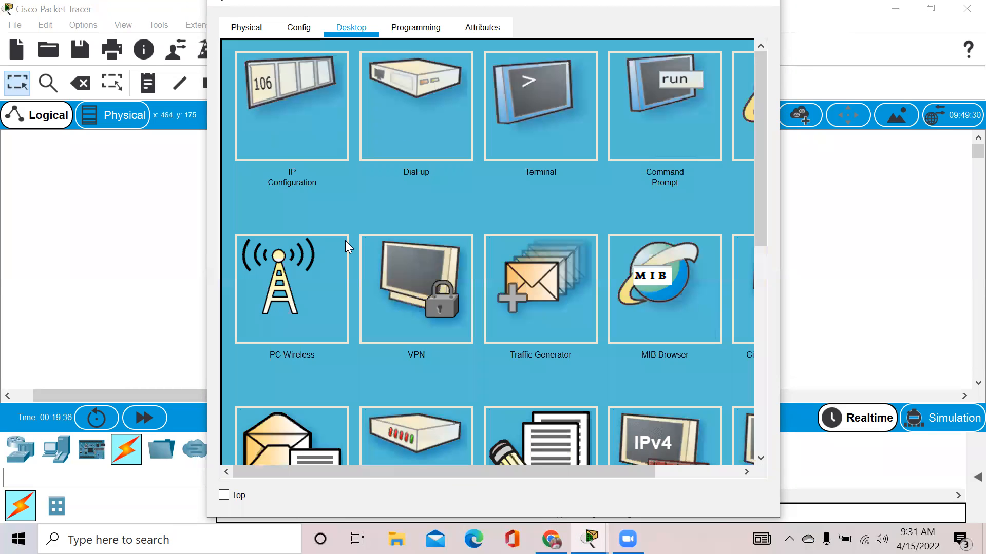
click(624, 94)
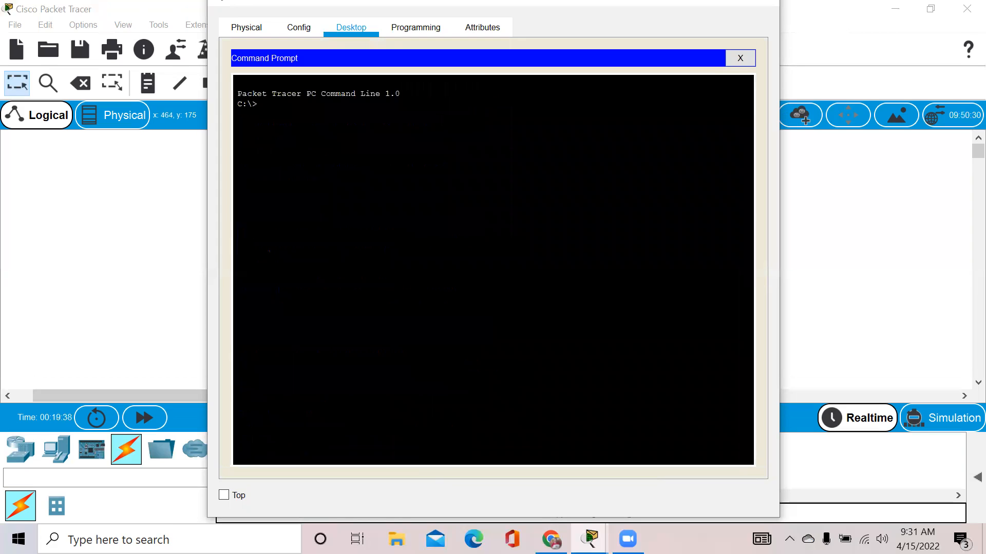
text(192.168.1.)
key(BackSpace)
key(BackSpace)
text(2.254)
key(BackSpace)
key(BackSpace)
key(BackSpace)
key(BackSpace)
key(BackSpace)
key(BackSpace)
key(BackSpace)
key(BackSpace)
key(BackSpace)
key(BackSpace)
key(BackSpace)
key(BackSpace)
text(ping 192.168.2.254)
key(Return)
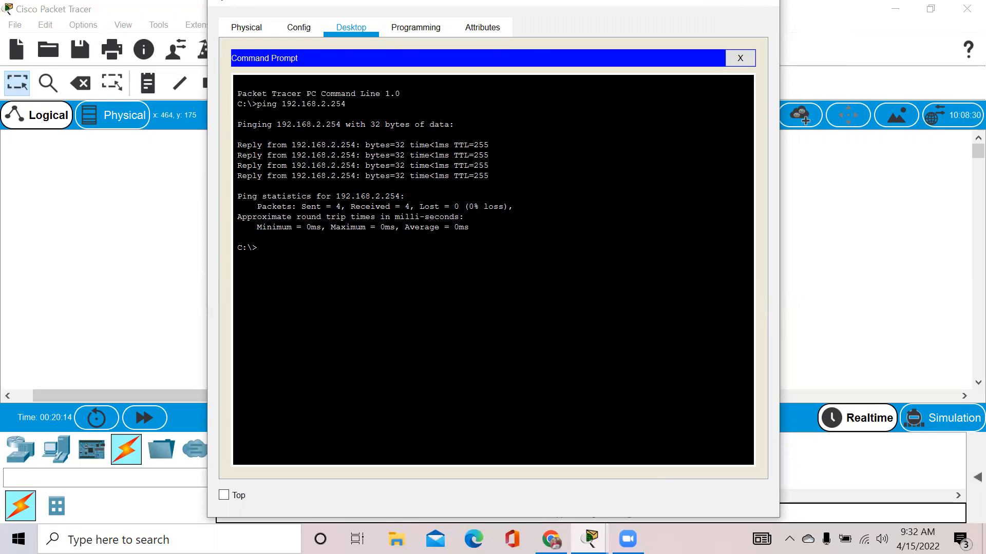
click(760, 5)
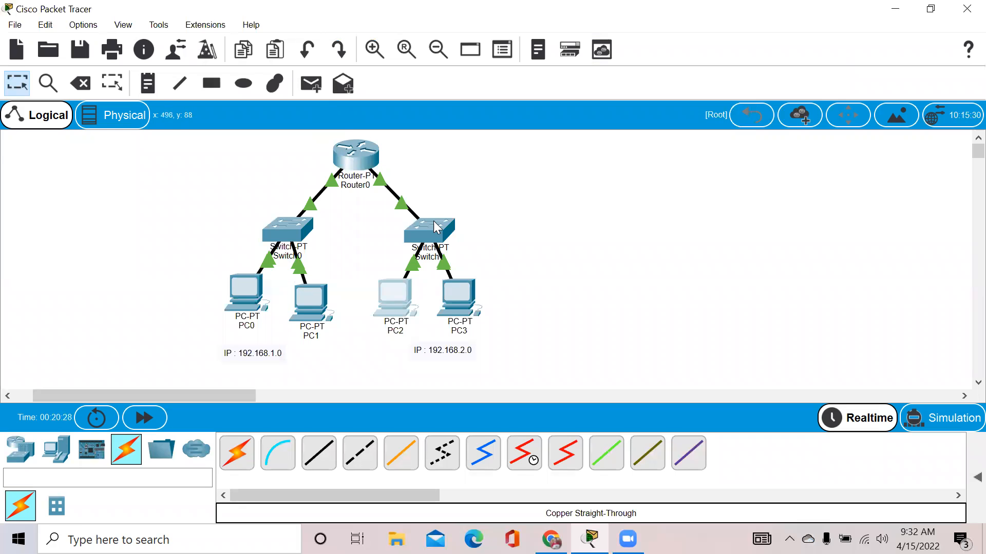
In Router0's CLI, exit twice from interface configuration back to the Router# prompt.
click(354, 154)
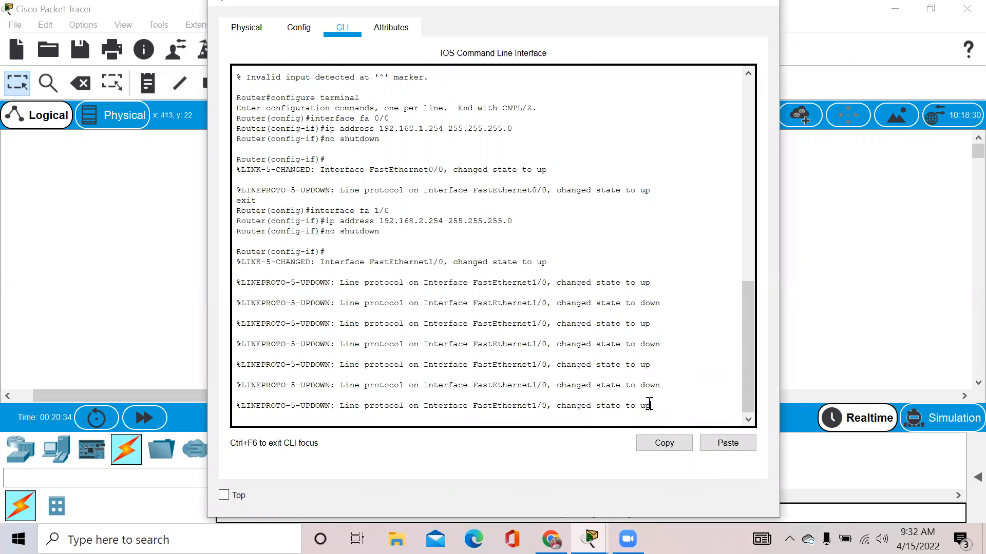
key(Return)
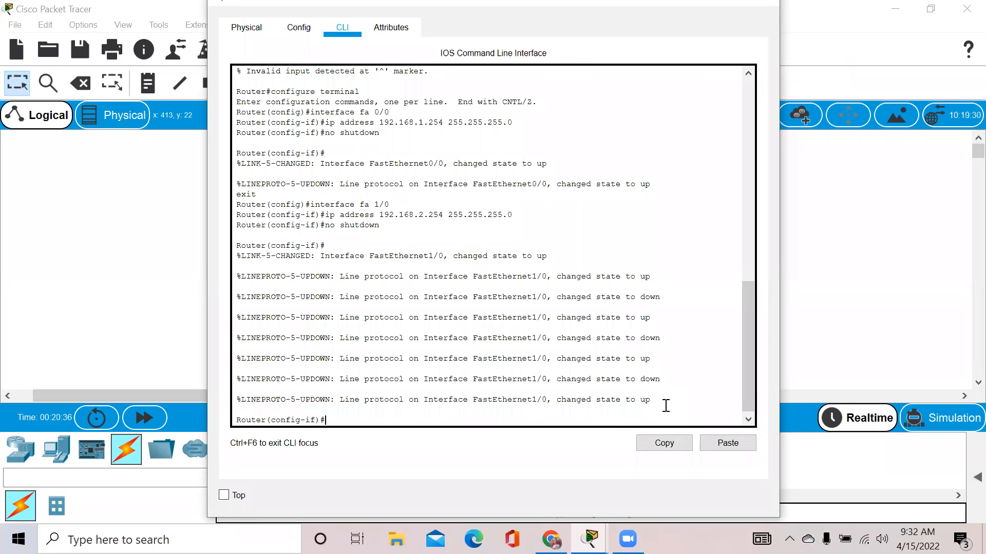
text(exit)
key(Return)
text(exit)
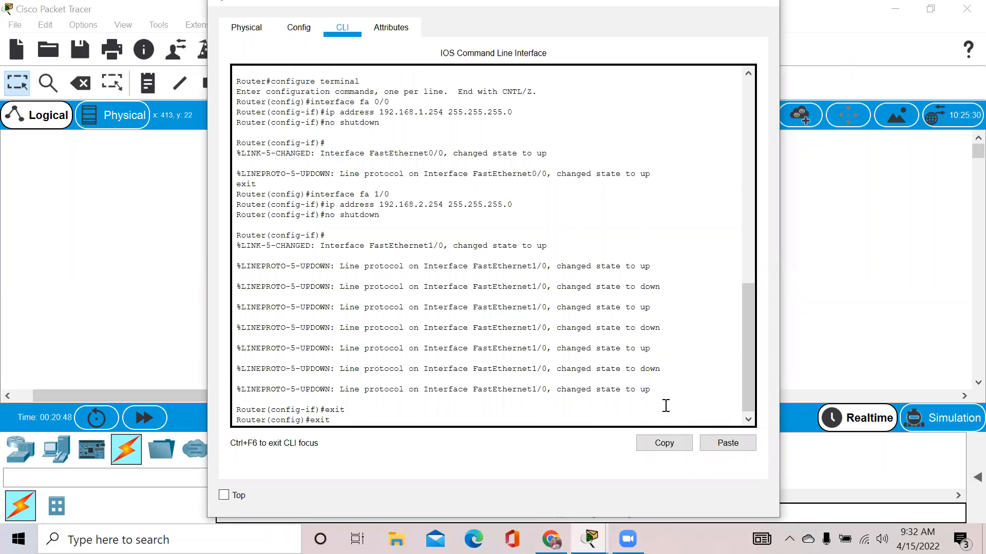
key(Return)
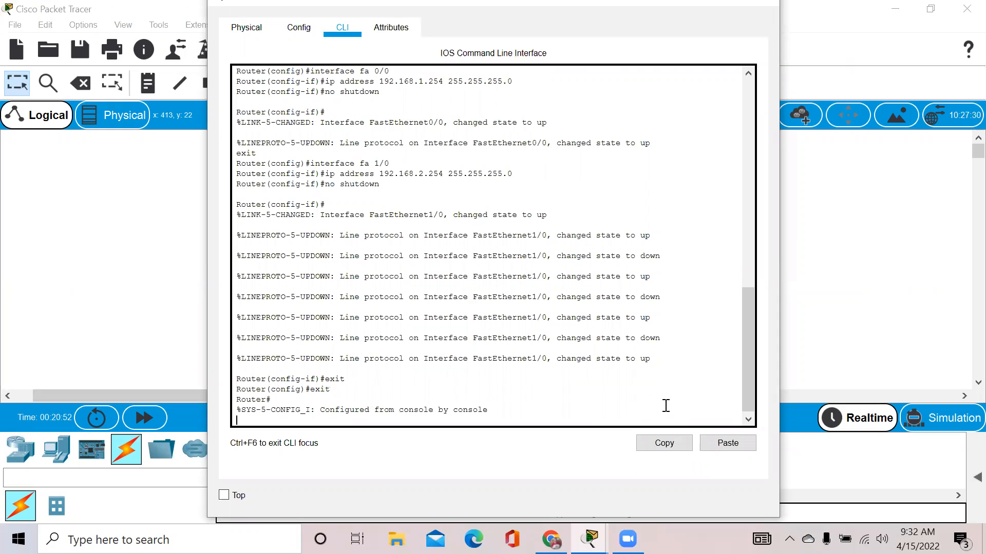
Ping 192.168.1.1 from Router0 and confirm the 100 percent success rate.
text(192.16)
key(BackSpace)
key(BackSpace)
key(BackSpace)
key(BackSpace)
key(BackSpace)
text(ping 192)
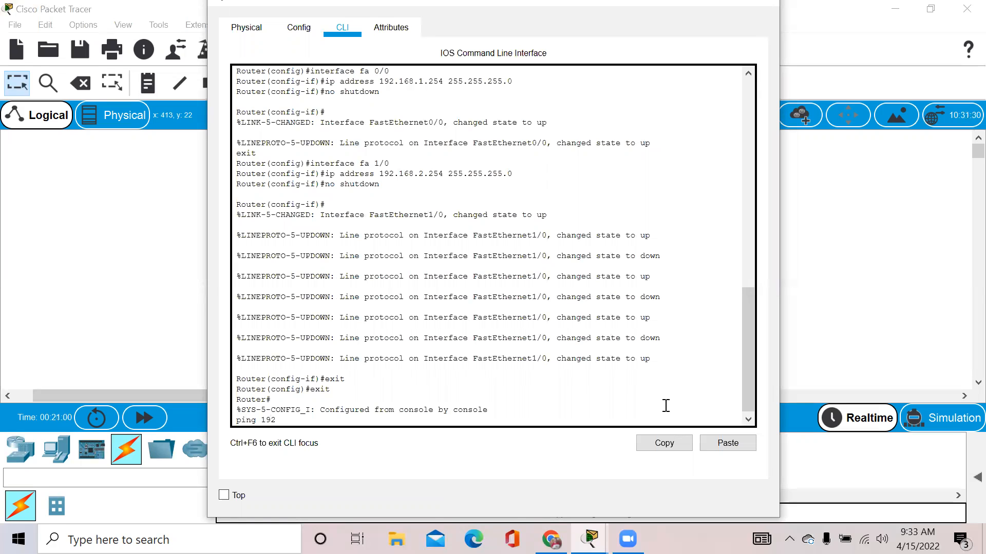
text(.168.1.1)
key(Return)
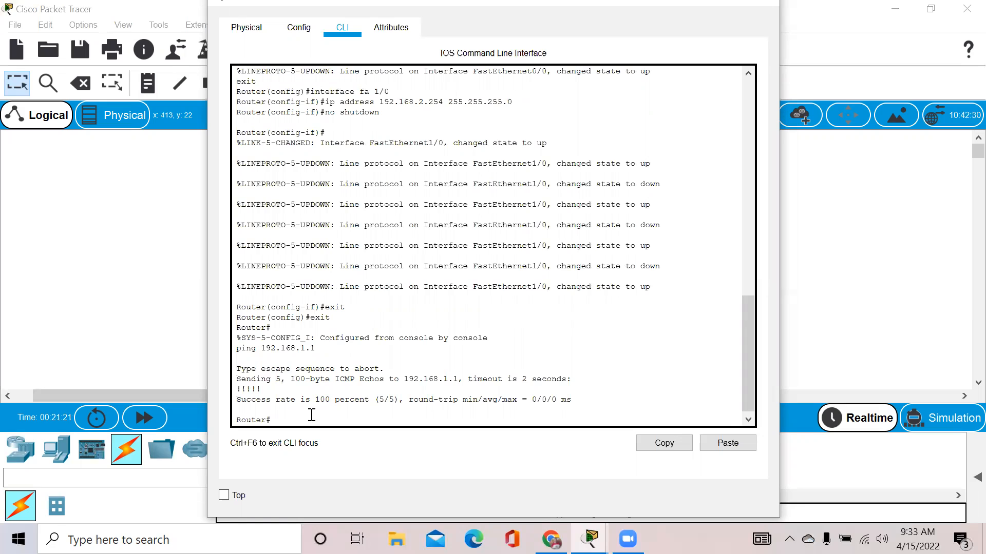
drag(266, 380, 232, 393)
Ping 192.168.2.1 from Router0, confirm 5/5 success, and close the router window.
drag(266, 389, 234, 393)
click(291, 417)
text(ping 192.168)
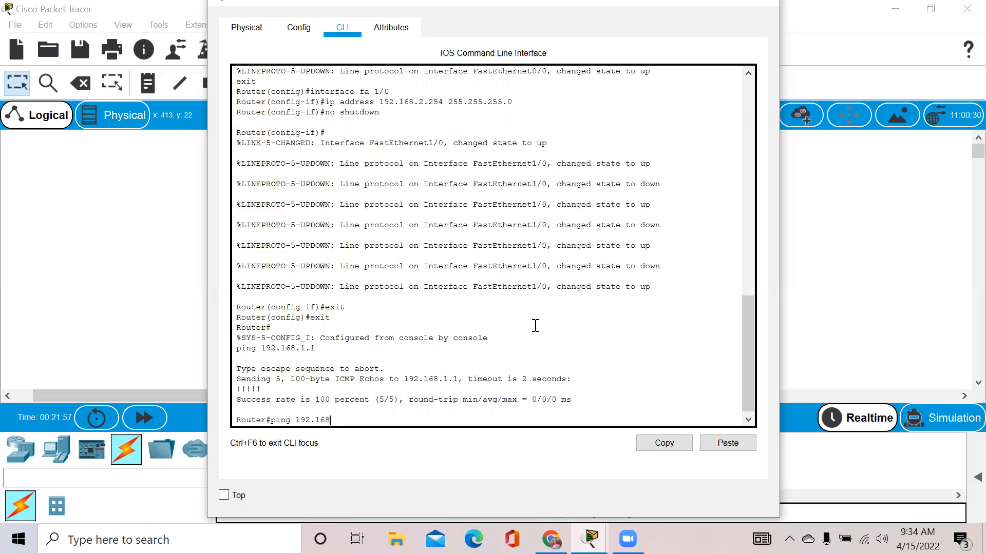
text(.2.1)
key(Return)
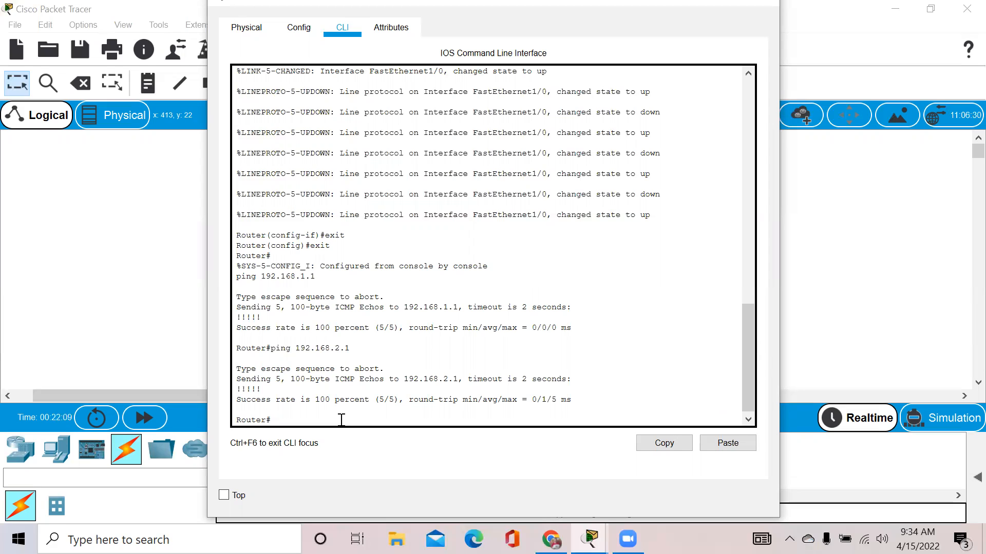
click(769, 6)
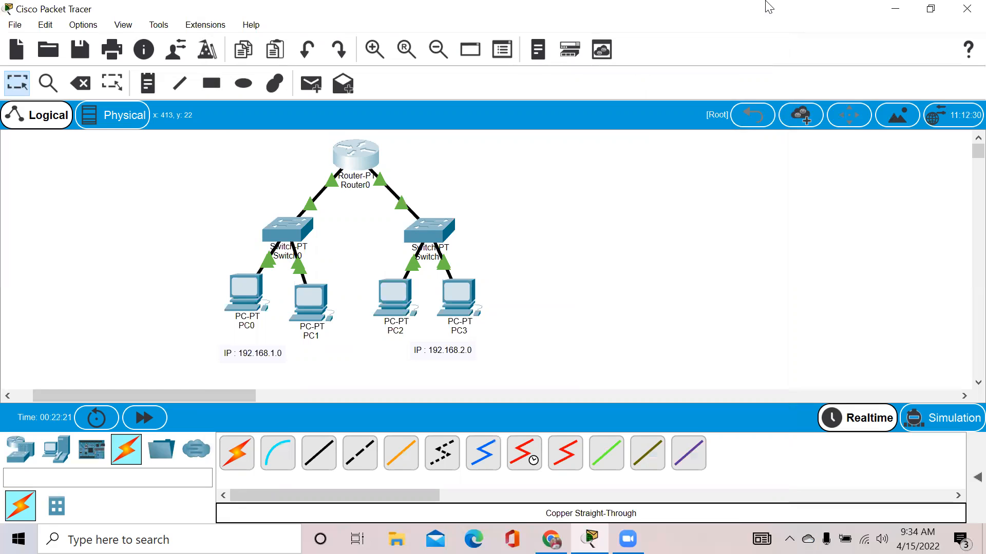
click(246, 297)
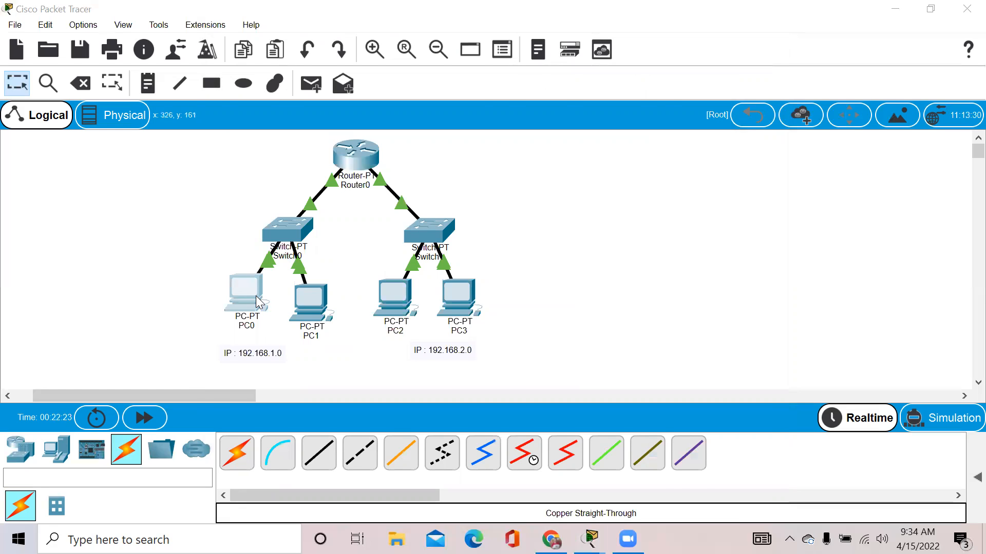
click(637, 79)
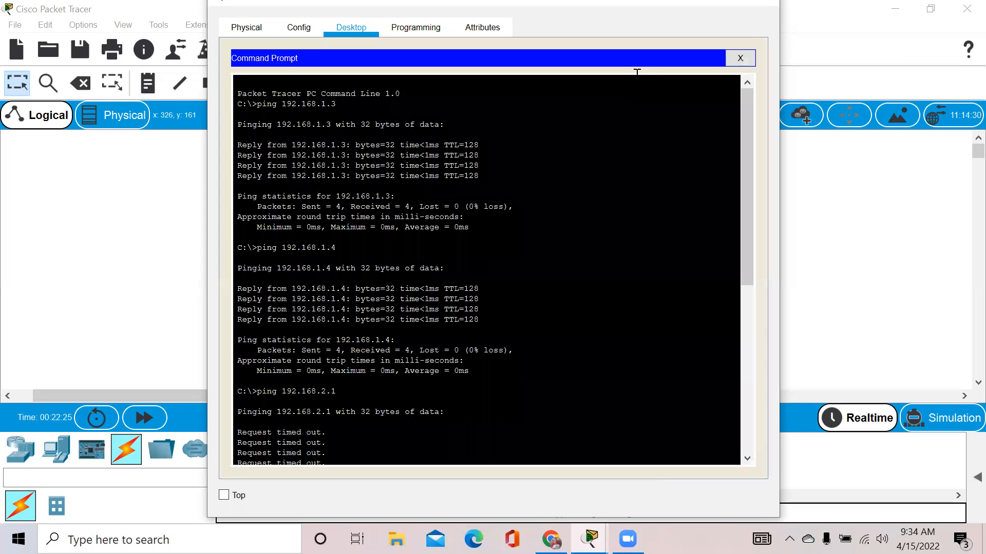
drag(745, 184, 777, 436)
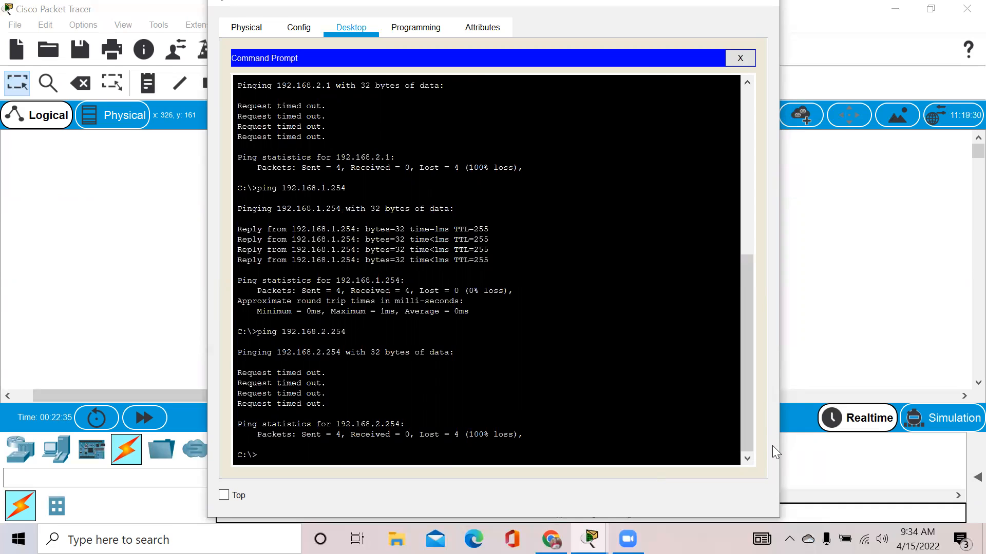
text(ping 192.168.2.1)
key(Return)
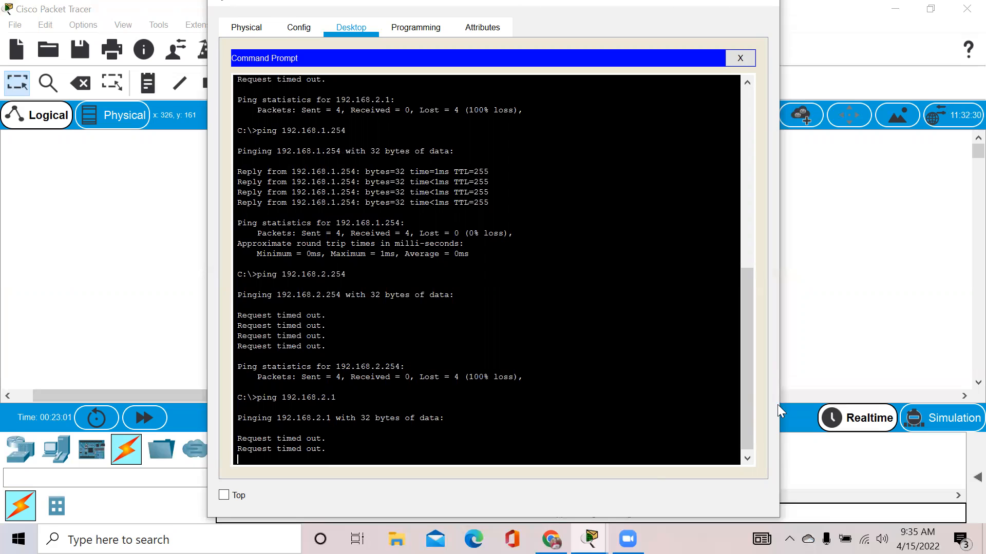
click(768, 6)
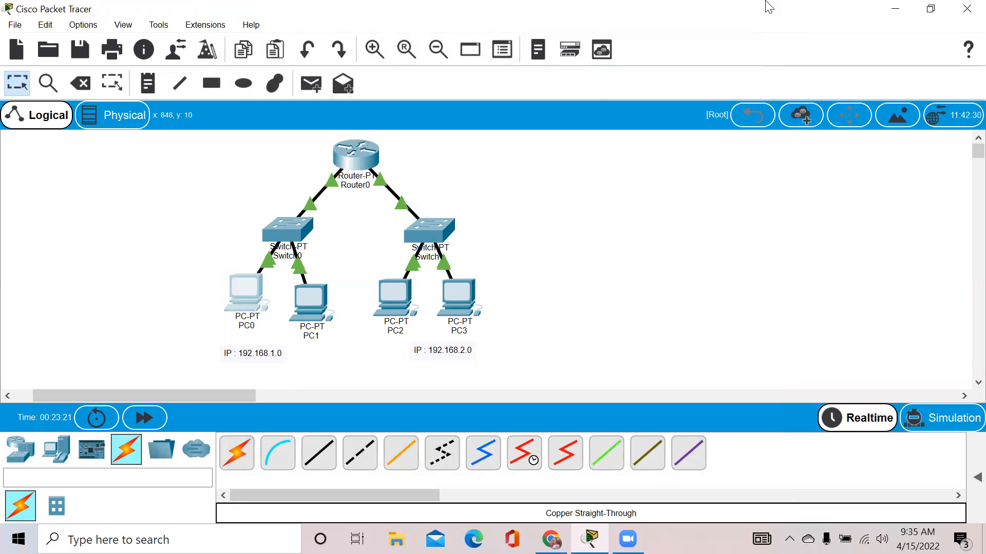
Set PC0's default gateway to 192.168.1.154 in its IP Configuration.
click(244, 290)
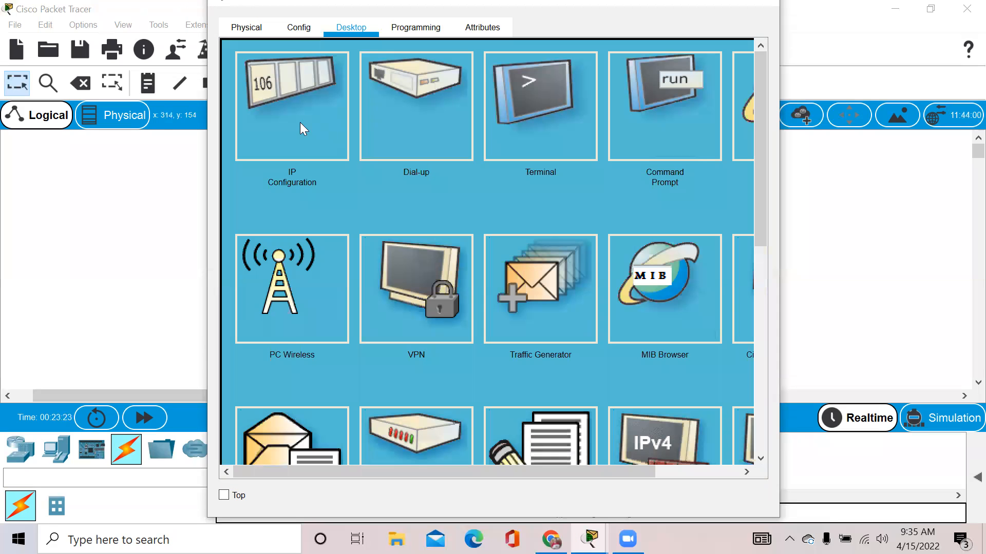
click(300, 122)
click(468, 193)
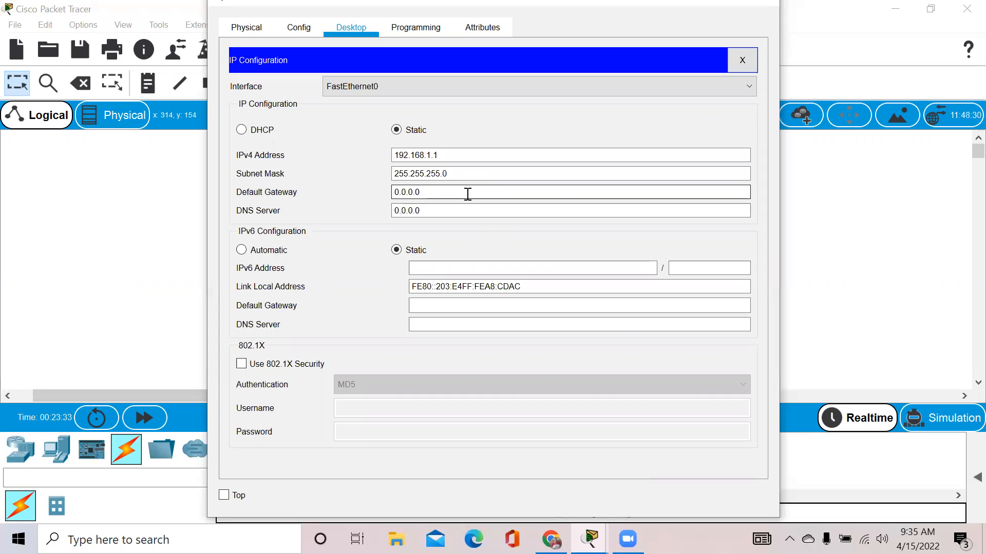
key(BackSpace)
key(BackSpace)
key(BackSpace)
key(BackSpace)
key(BackSpace)
key(BackSpace)
key(BackSpace)
text(192.168.1.154)
drag(473, 191, 362, 197)
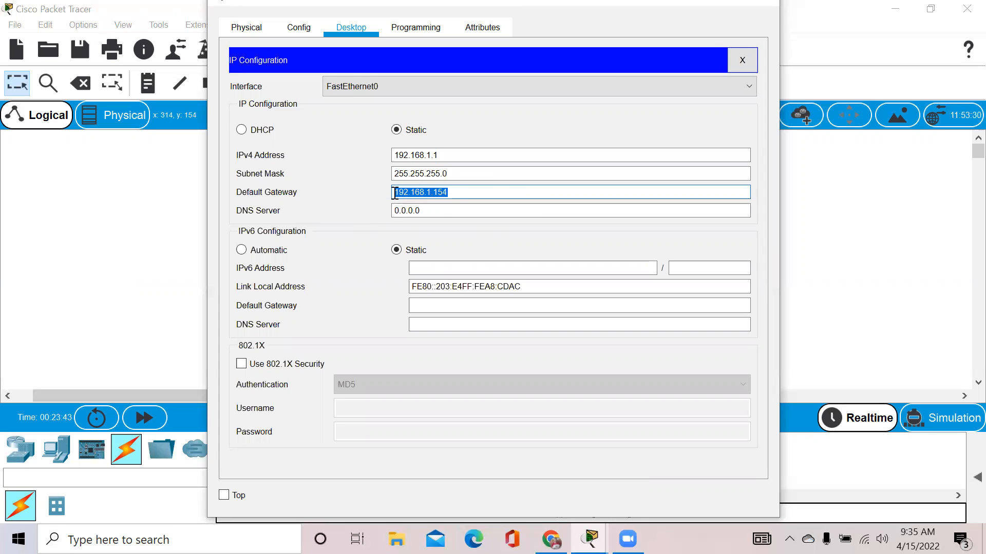
click(467, 191)
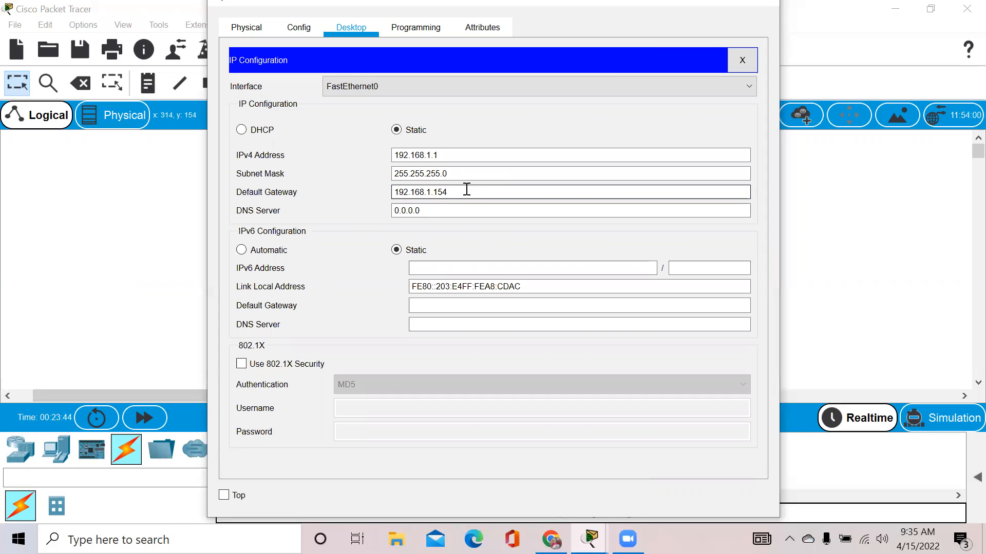
click(762, 4)
Set PC1's default gateway to 192.168.1.154 as well.
click(317, 304)
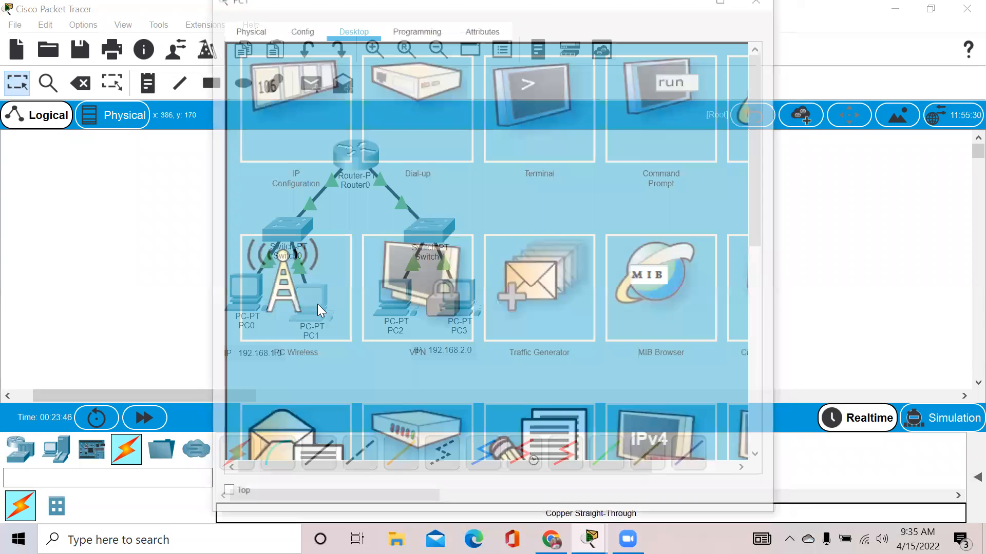
click(300, 95)
click(424, 192)
key(BackSpace)
key(BackSpace)
key(BackSpace)
key(BackSpace)
key(BackSpace)
key(BackSpace)
key(BackSpace)
text(19)
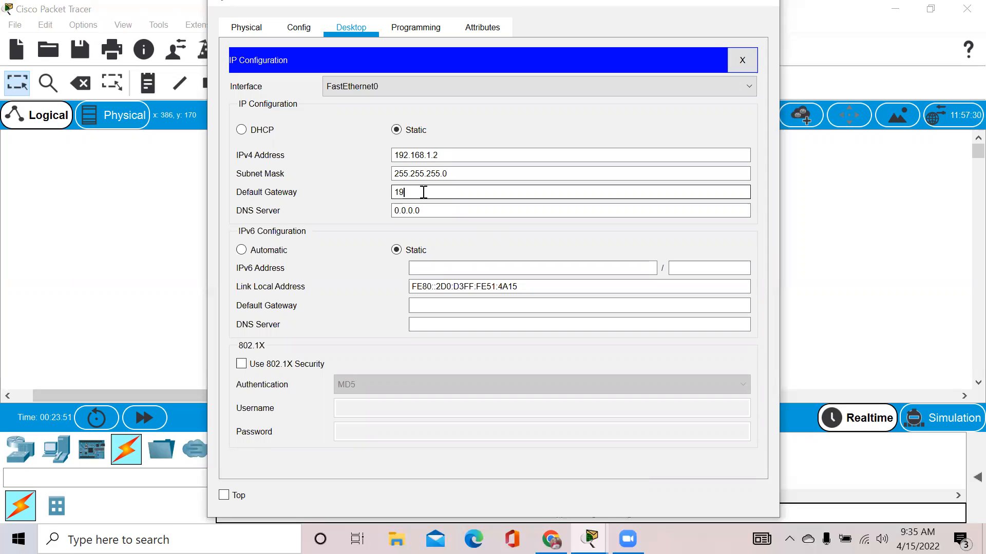
text(2.168.1.154)
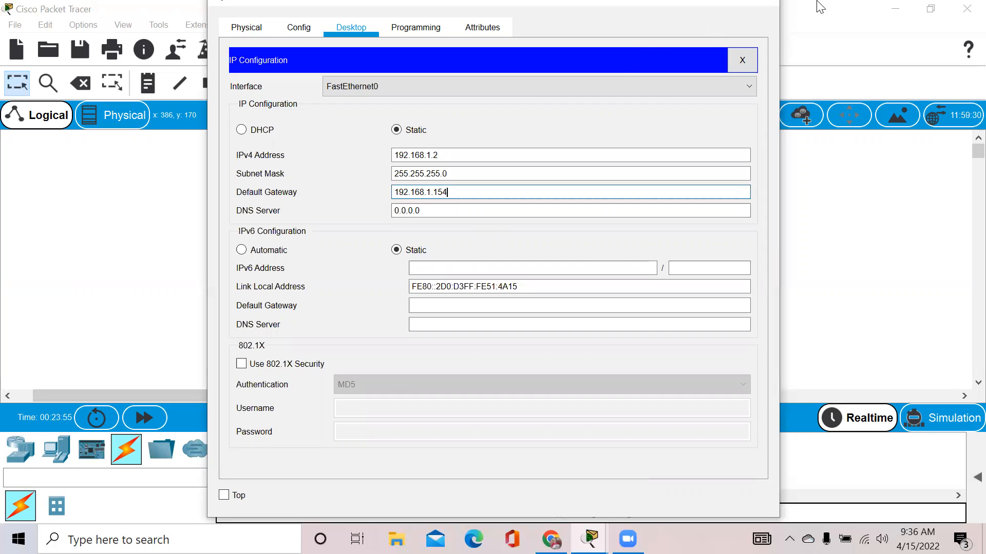
click(767, 6)
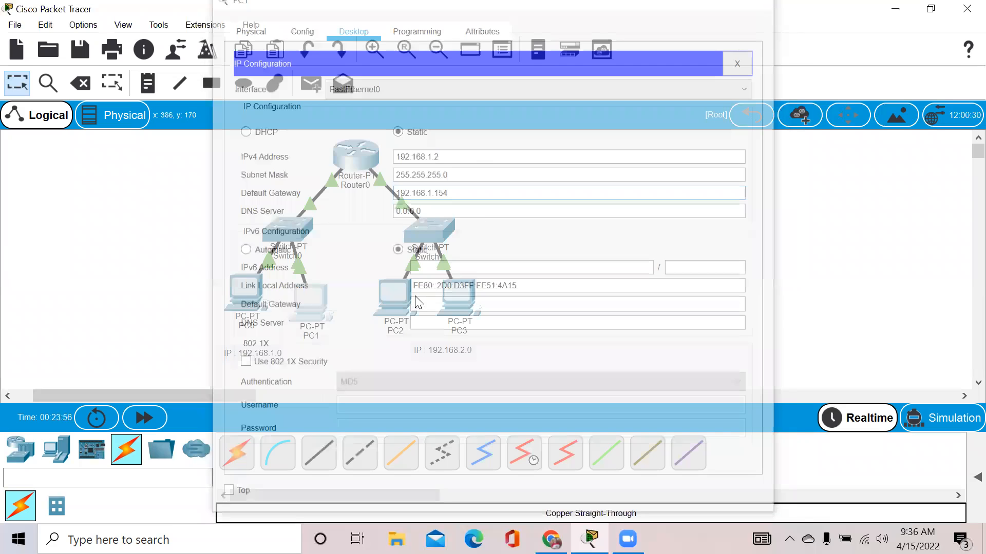
Set PC2's default gateway to 192.168.2.254 in its IP Configuration.
click(395, 301)
click(299, 153)
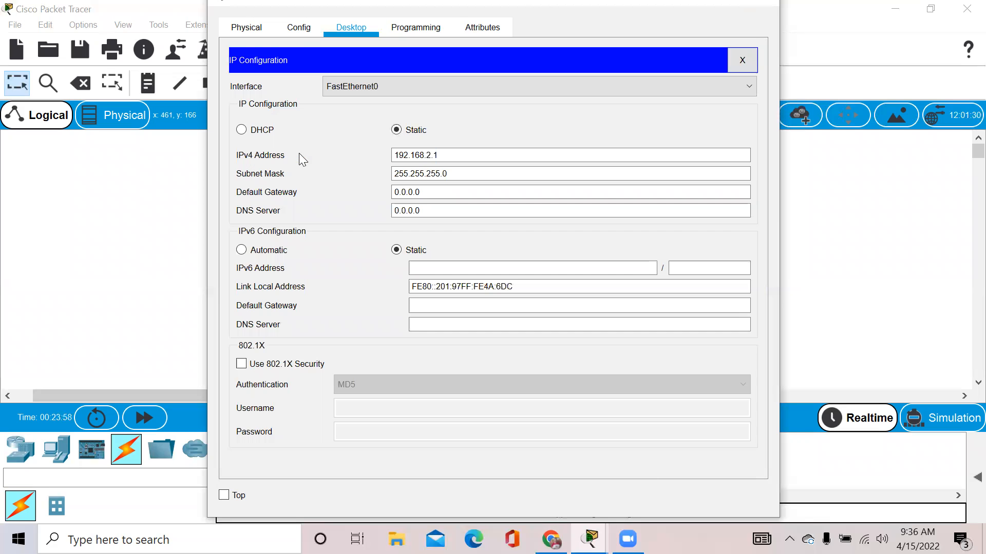
click(432, 192)
key(BackSpace)
key(BackSpace)
key(BackSpace)
key(BackSpace)
key(BackSpace)
key(BackSpace)
key(BackSpace)
text(192.16)
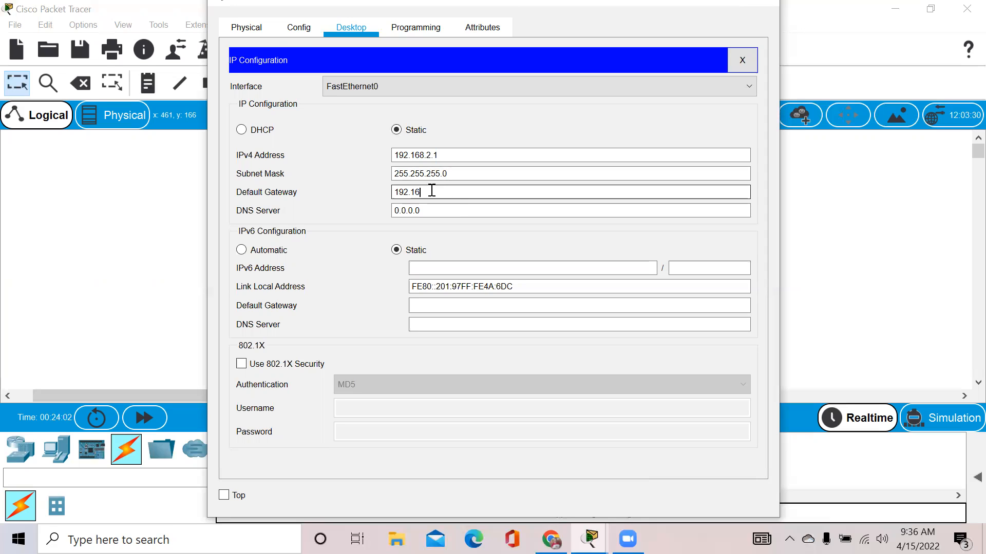
text(8.2.254)
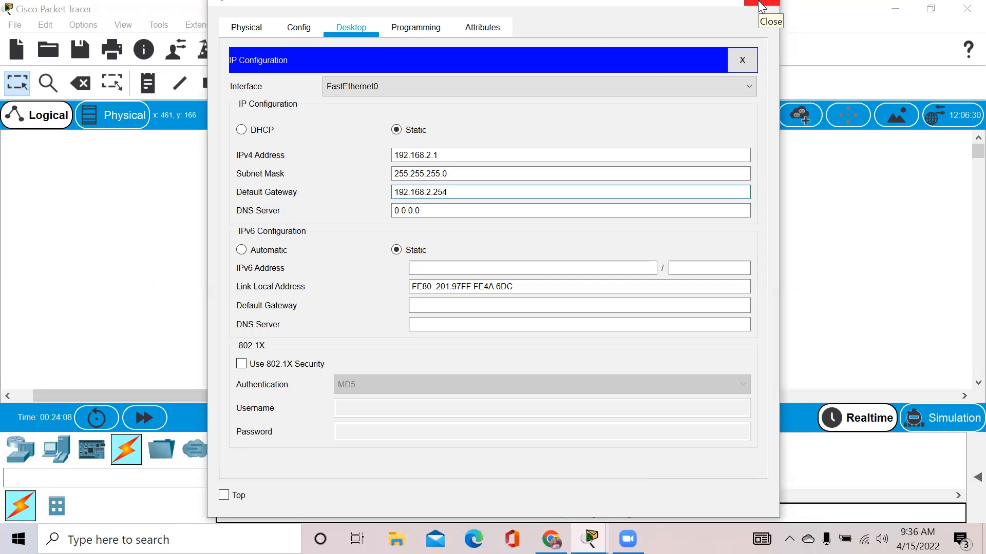
click(761, 6)
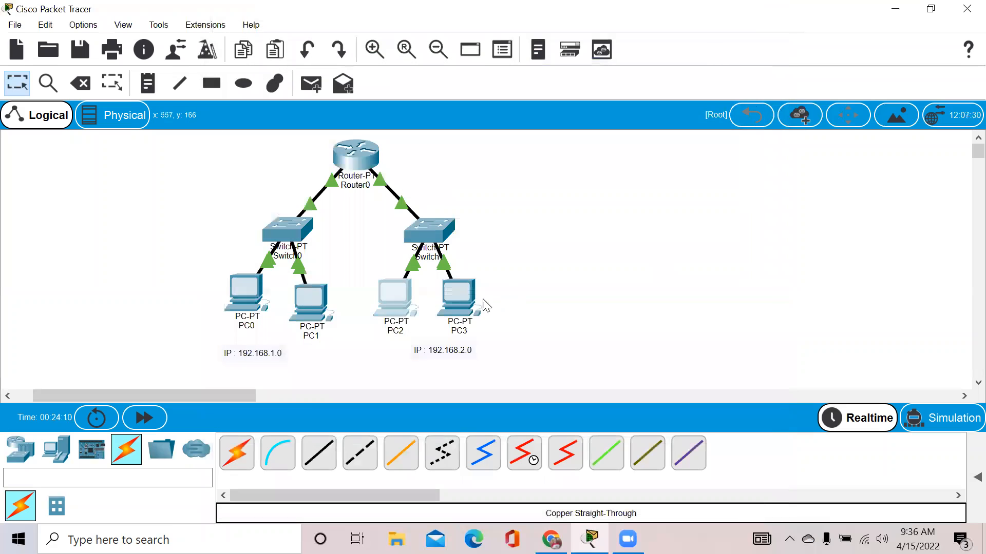
Set PC3's default gateway to 192.168.2.254 as well.
click(462, 284)
click(297, 133)
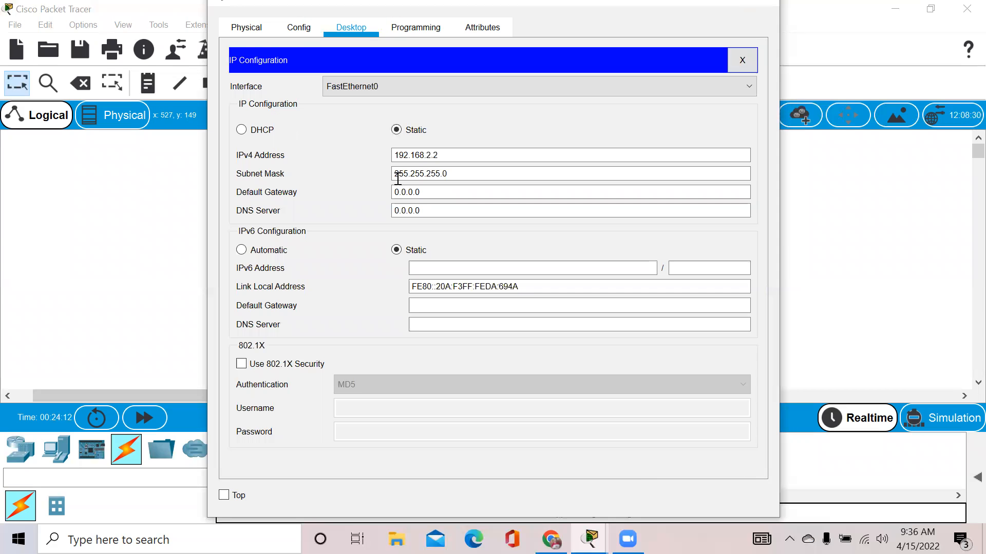
click(451, 193)
key(BackSpace)
key(BackSpace)
key(BackSpace)
key(BackSpace)
key(BackSpace)
key(BackSpace)
text(192.16)
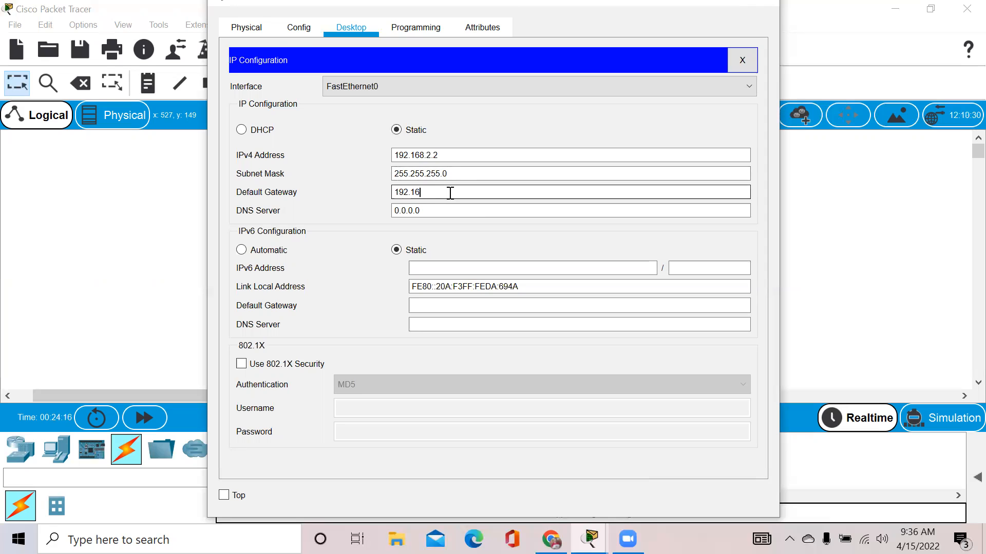
text(8.2.254)
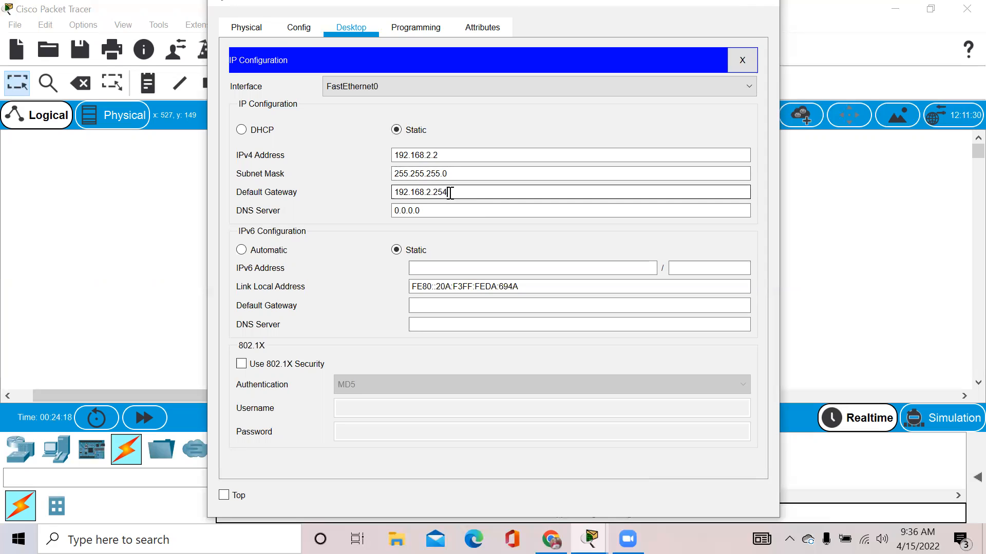
click(764, 5)
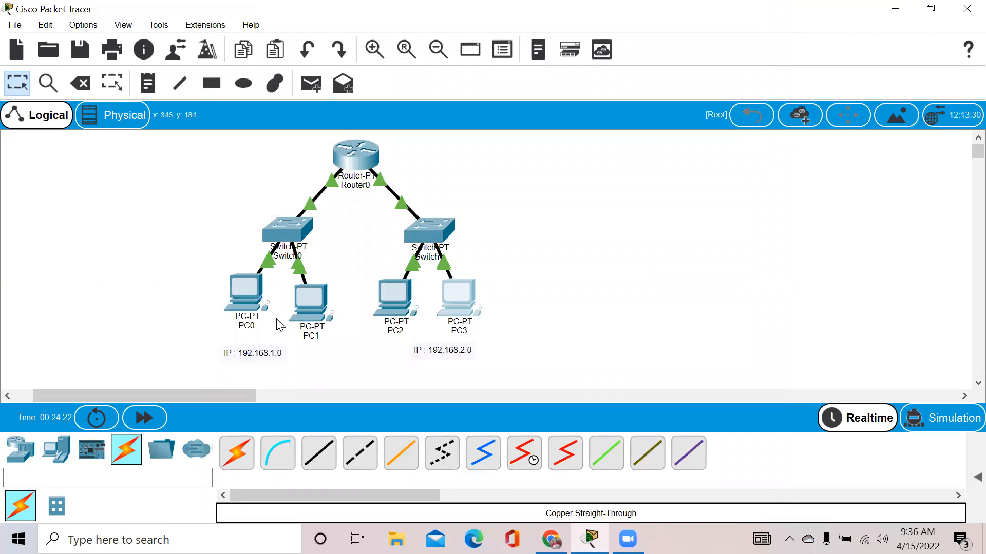
Ping 192.168.2.1 from PC0's command prompt, which times out, then close PC0's windows.
click(234, 293)
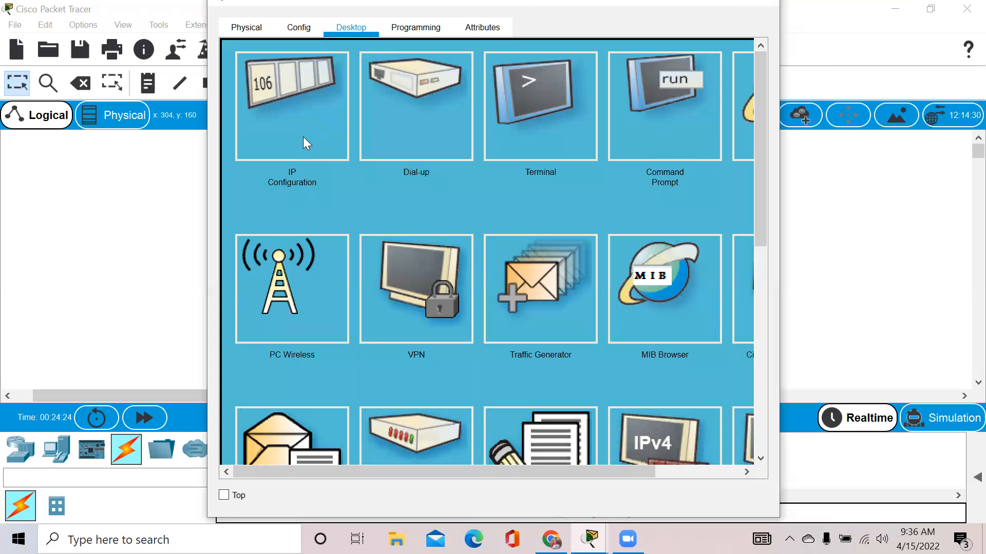
click(640, 87)
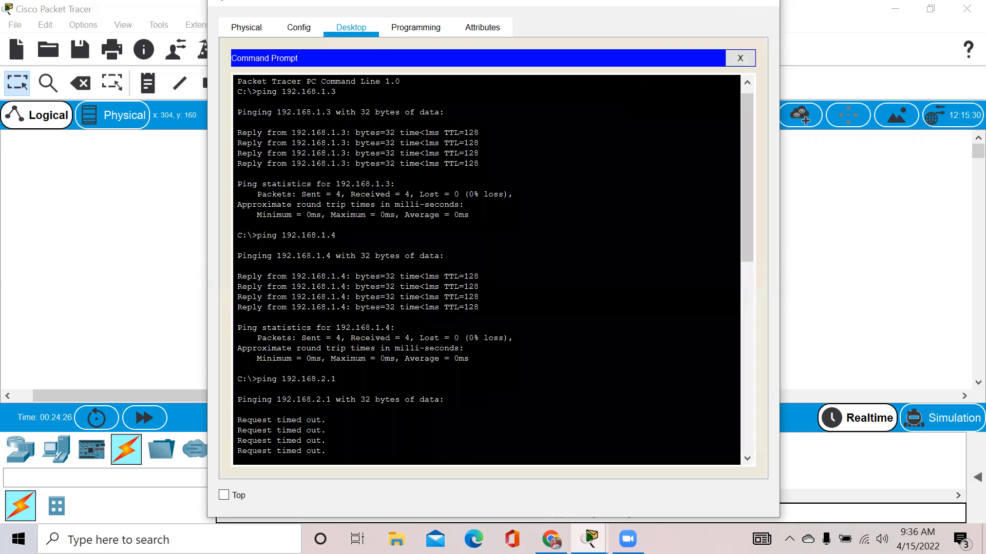
drag(748, 223, 747, 459)
text(ping )
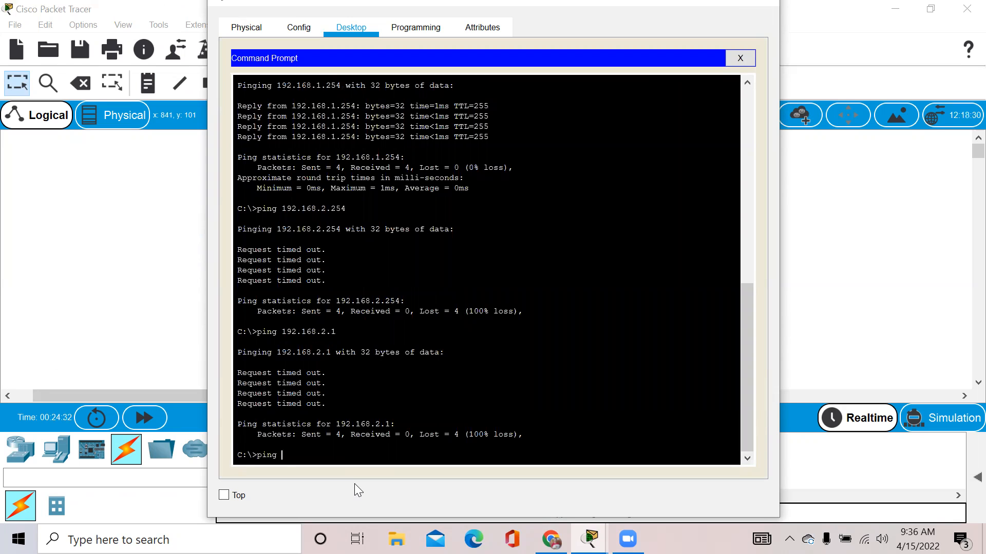
text(192.168.2.1)
key(Return)
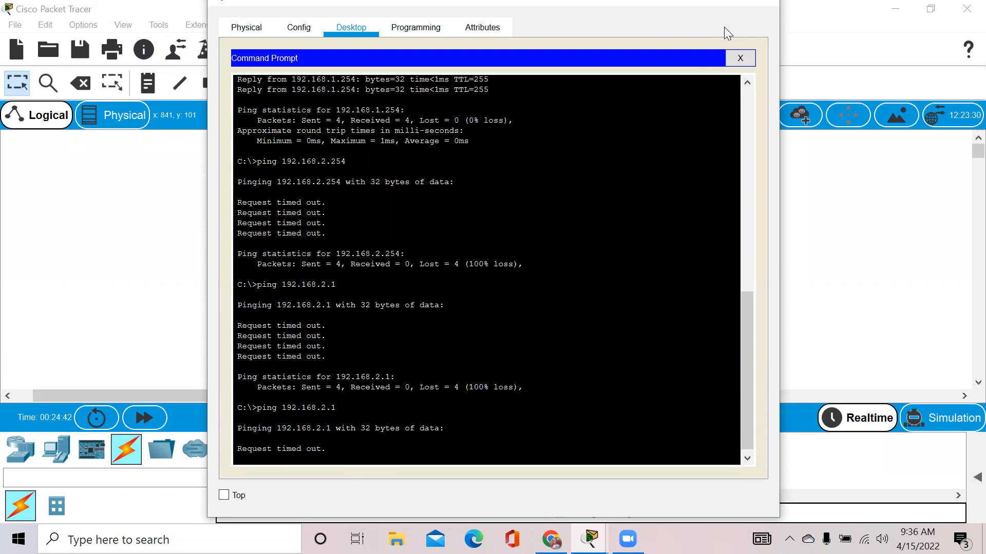
click(740, 57)
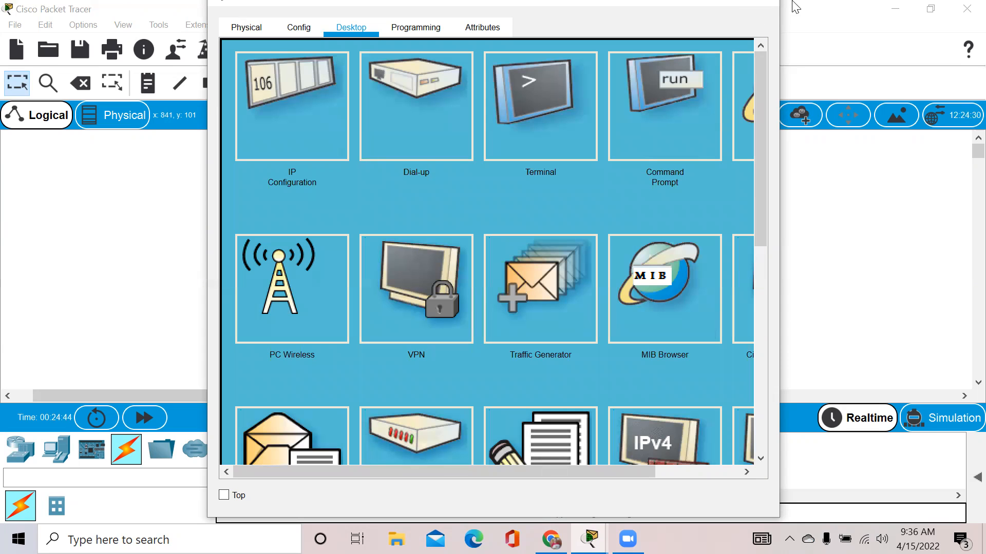
click(762, 8)
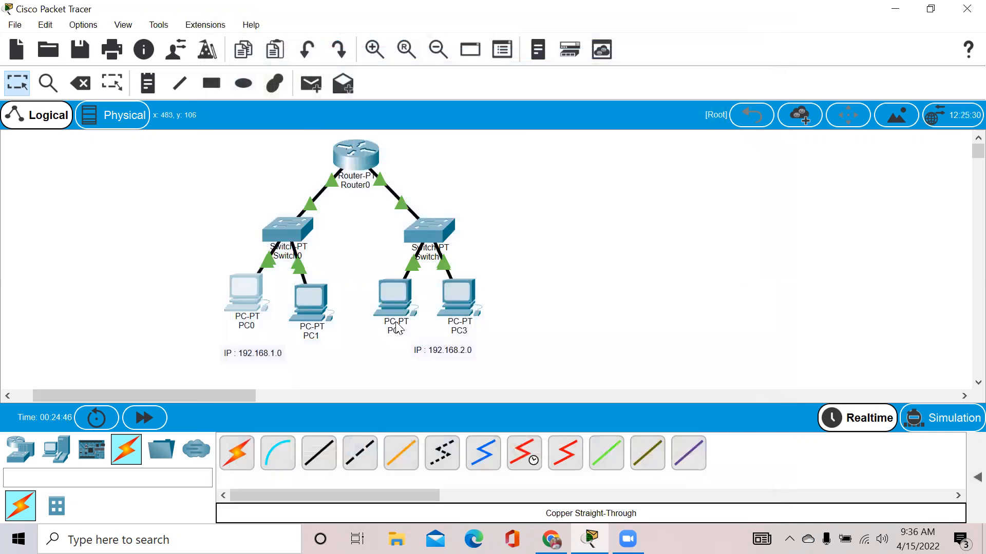
Change PC0's default gateway from 192.168.1.154 to 192.168.1.254.
mouse_move(392, 295)
mouse_move(239, 291)
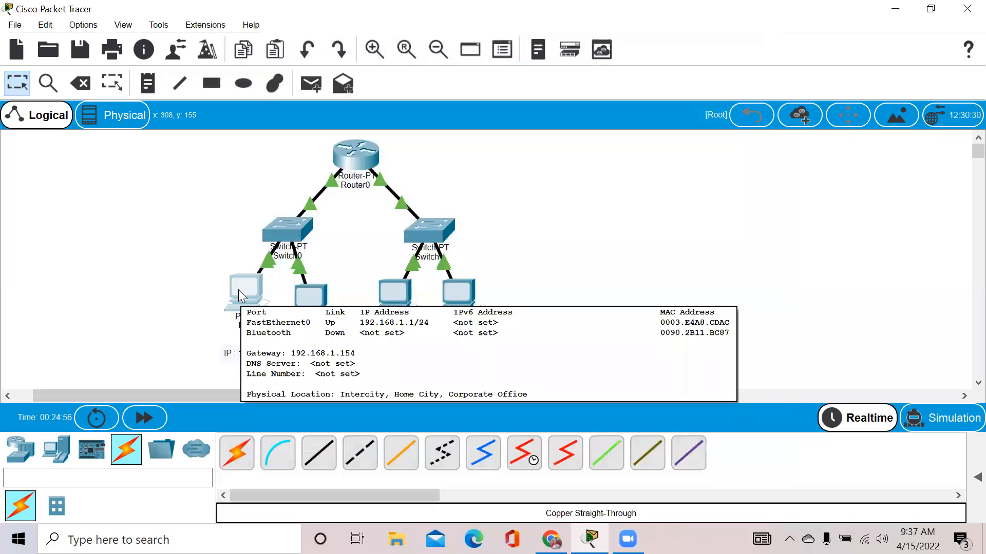
click(245, 289)
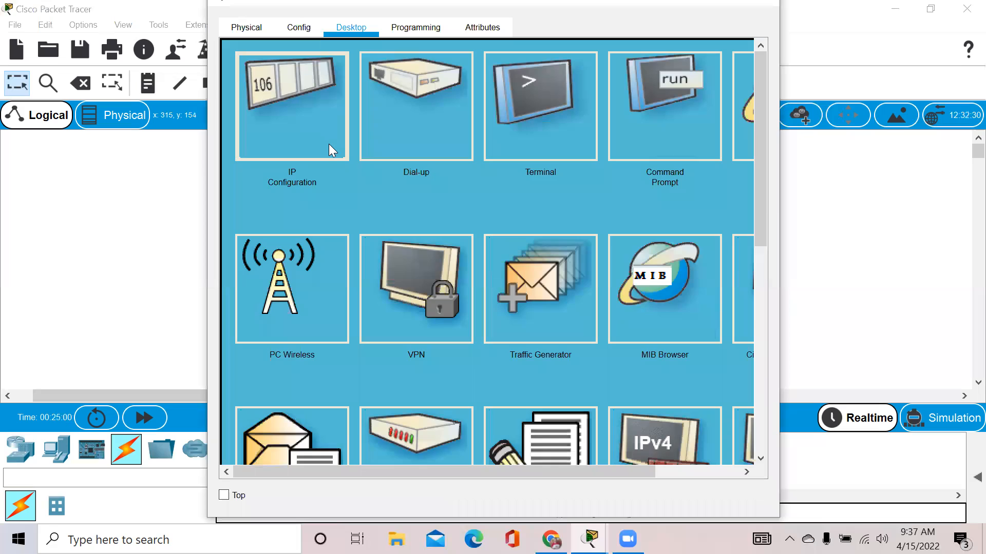
click(329, 145)
click(485, 188)
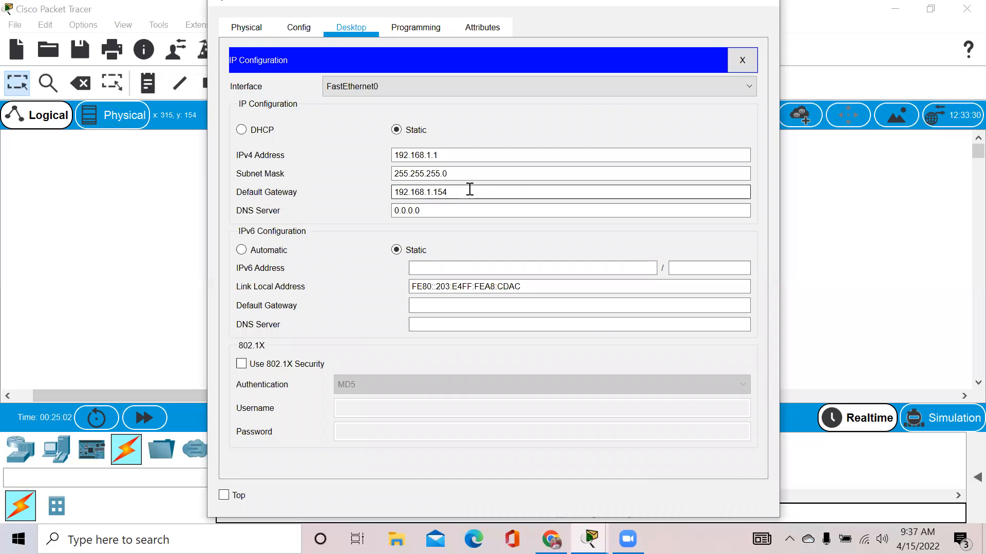
key(BackSpace)
key(BackSpace)
key(BackSpace)
text(254)
click(760, 7)
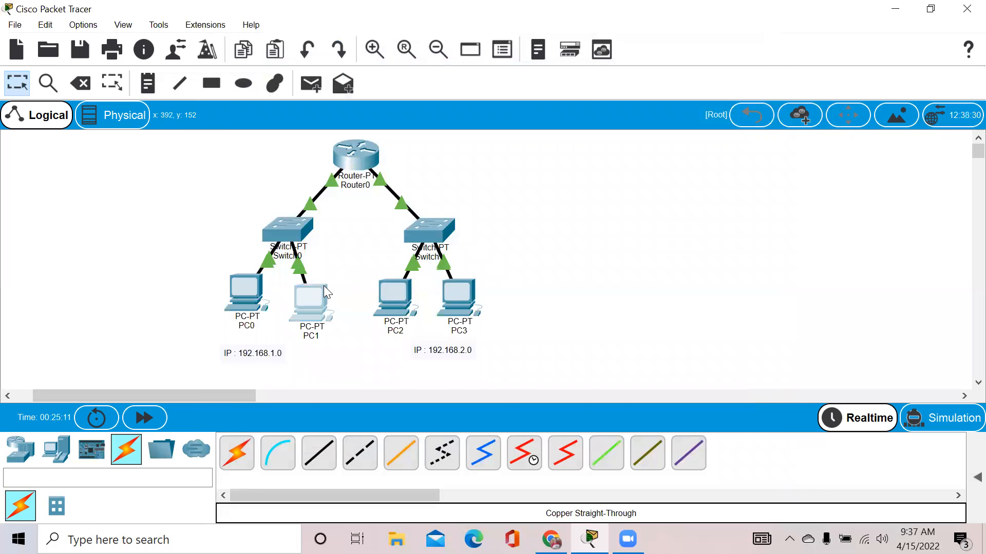
Change PC1's default gateway from 192.168.1.154 to 192.168.1.254.
click(323, 286)
click(327, 93)
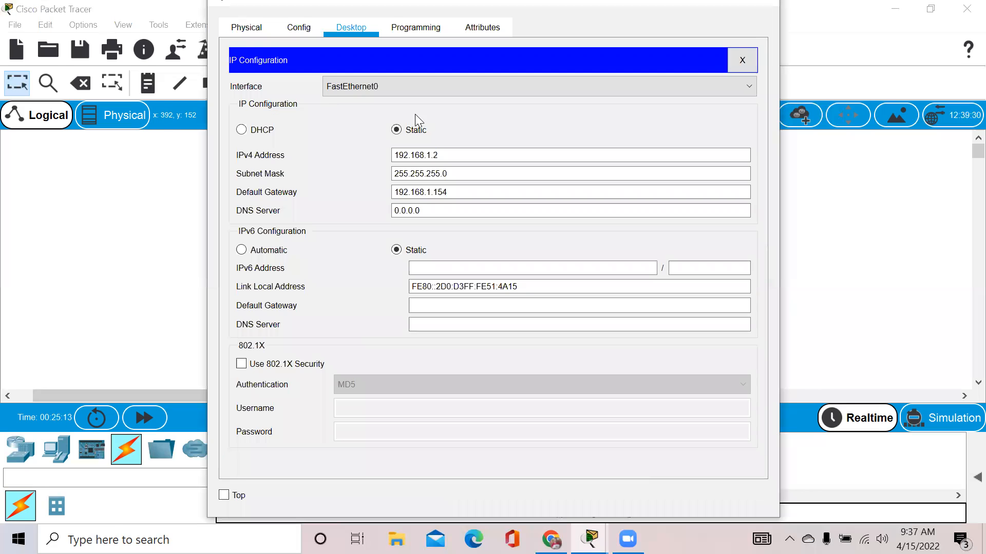
key(BackSpace)
key(BackSpace)
key(BackSpace)
text(254)
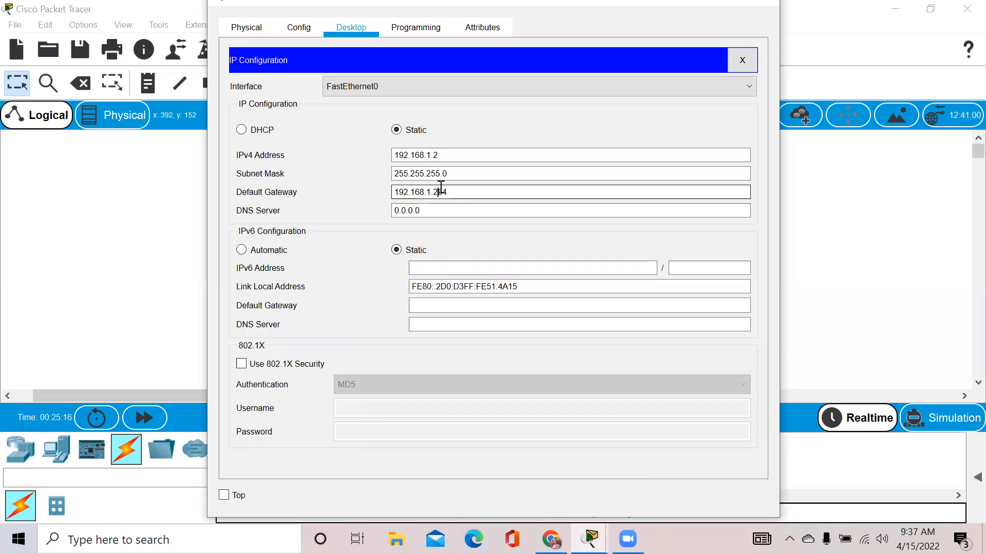
click(767, 4)
Verify PC2 and PC3 both use default gateway 192.168.2.254.
click(411, 308)
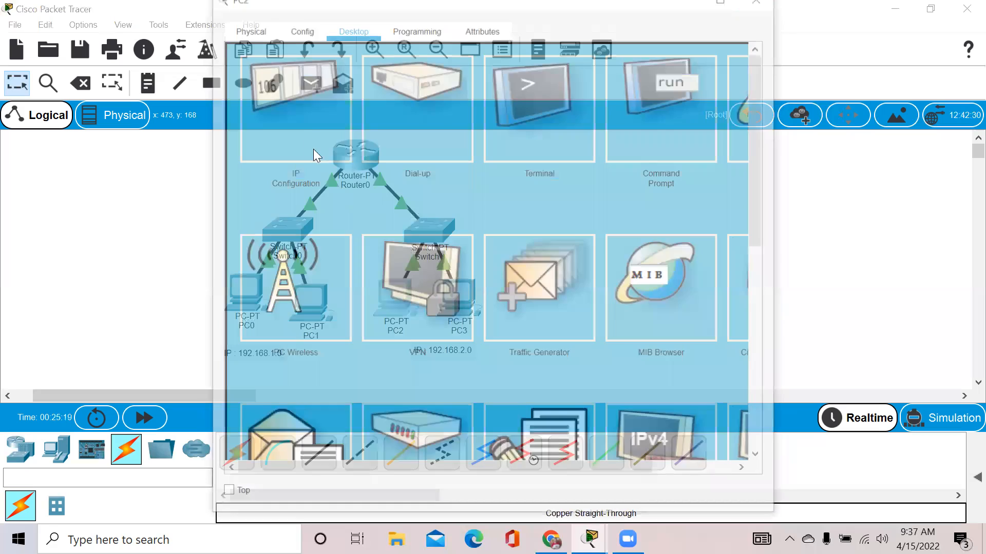
click(303, 104)
click(774, 6)
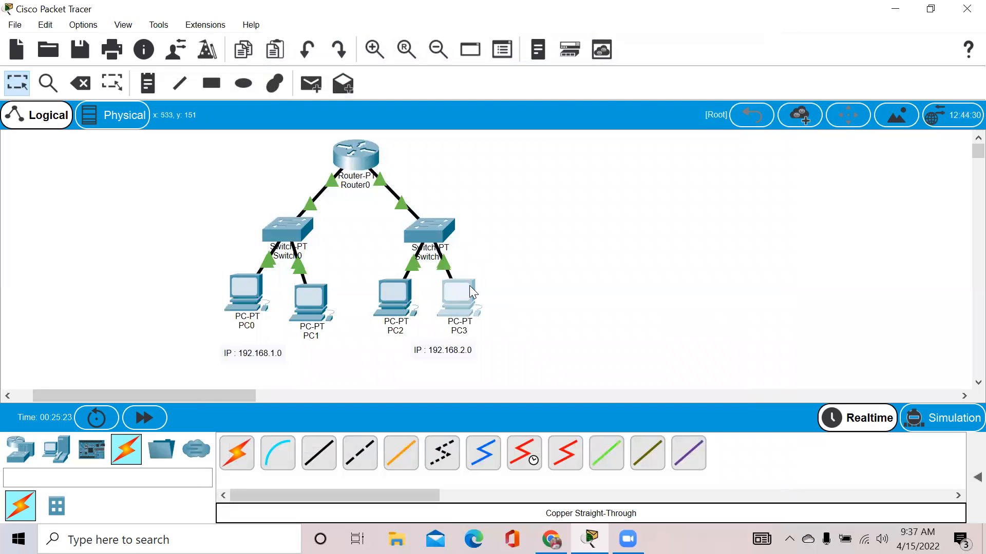
click(472, 291)
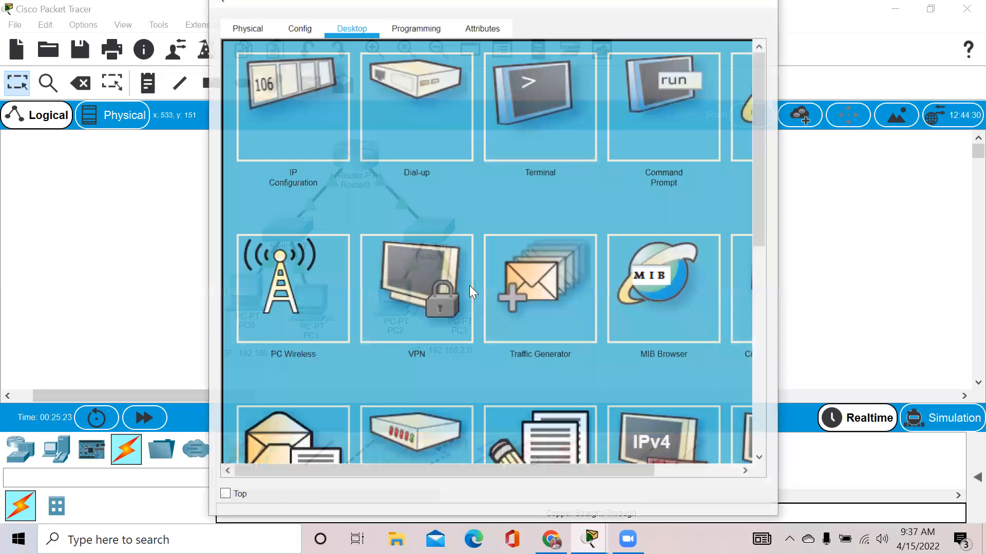
click(319, 102)
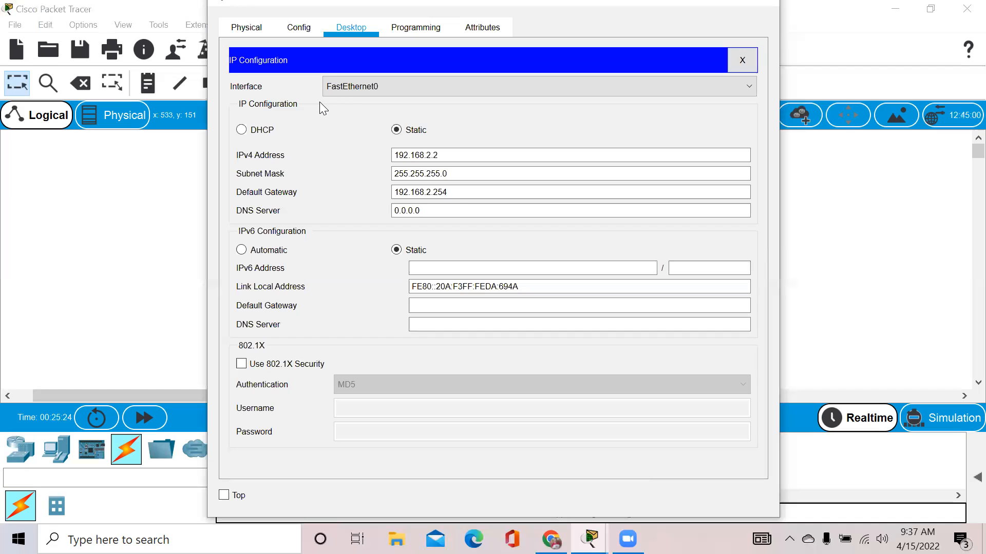
click(772, 5)
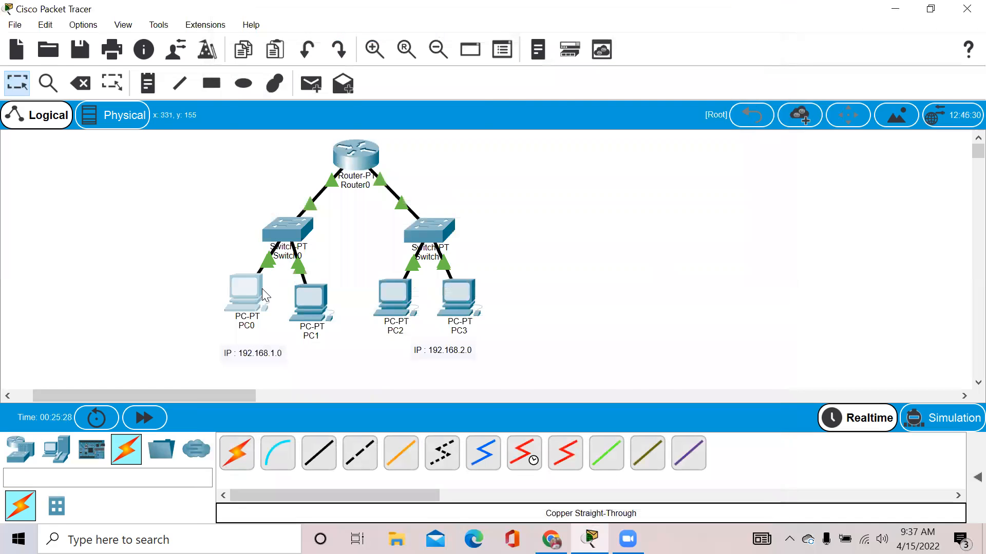
Ping 192.168.2.1 from PC0's Command Prompt, confirm 4/4 replies with 0% loss, then close PC0.
click(262, 290)
click(701, 138)
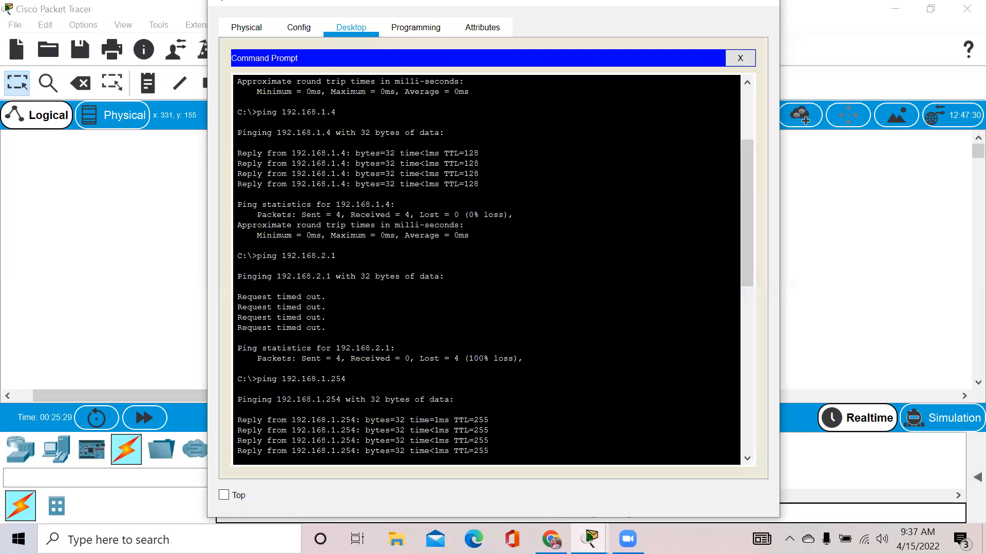
drag(747, 226, 748, 462)
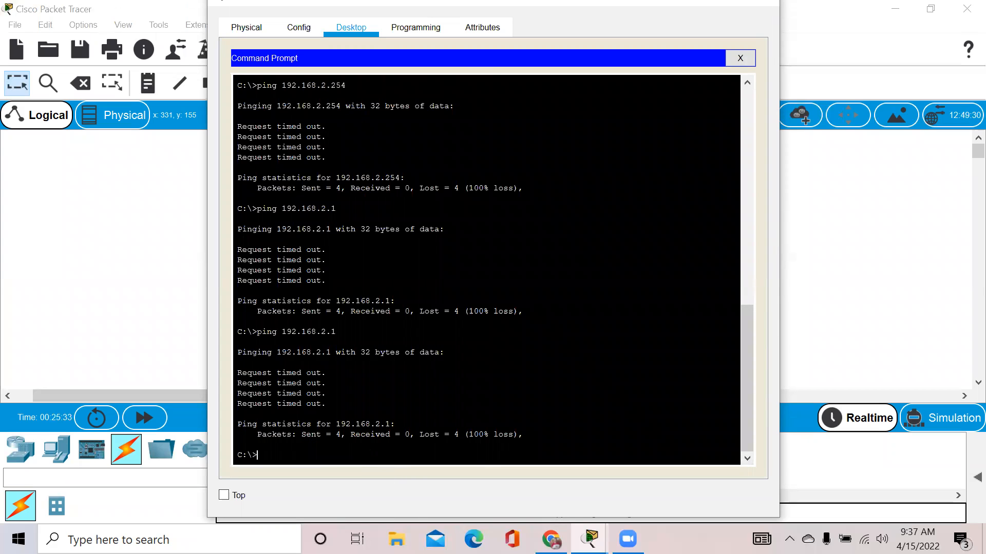
text(p)
text(192.168.2.1)
key(Return)
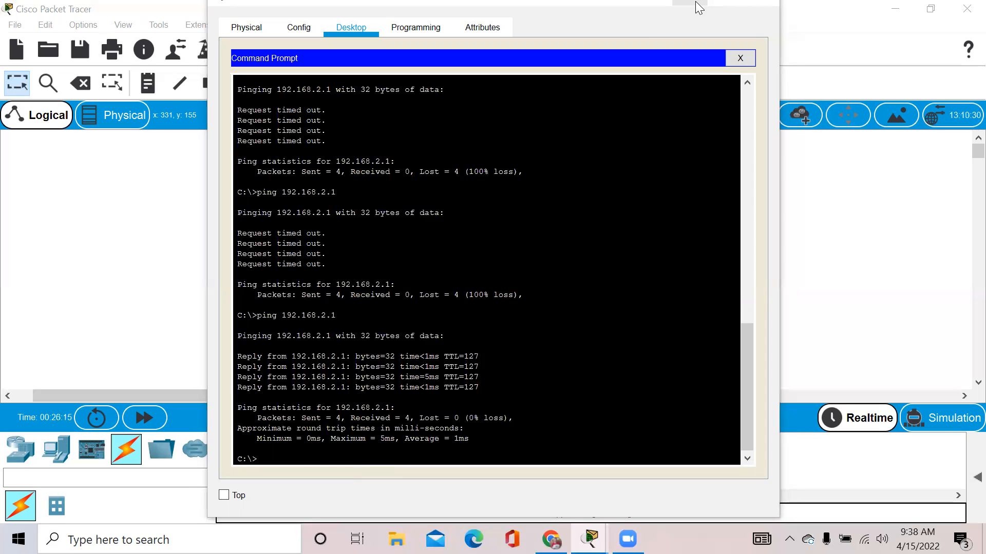
key(alt+F4)
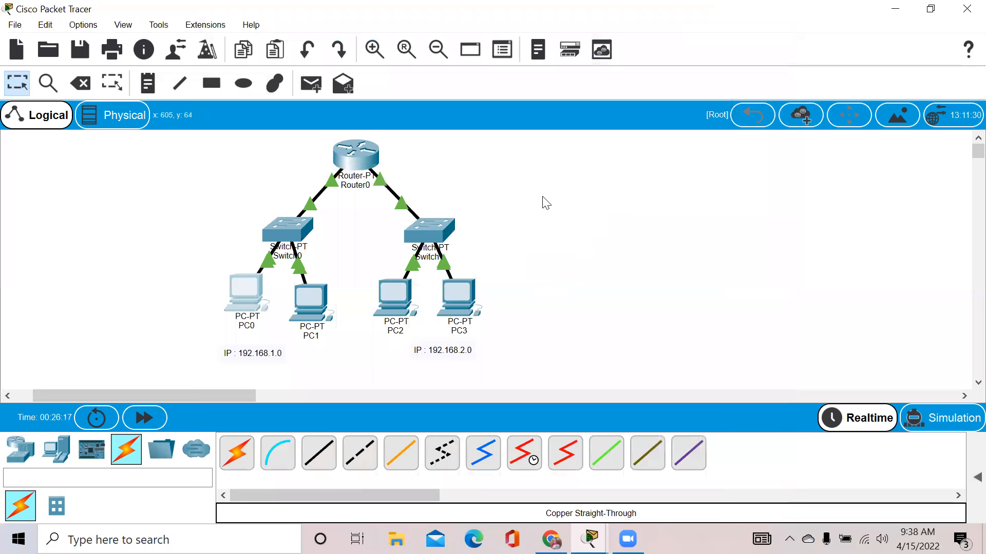